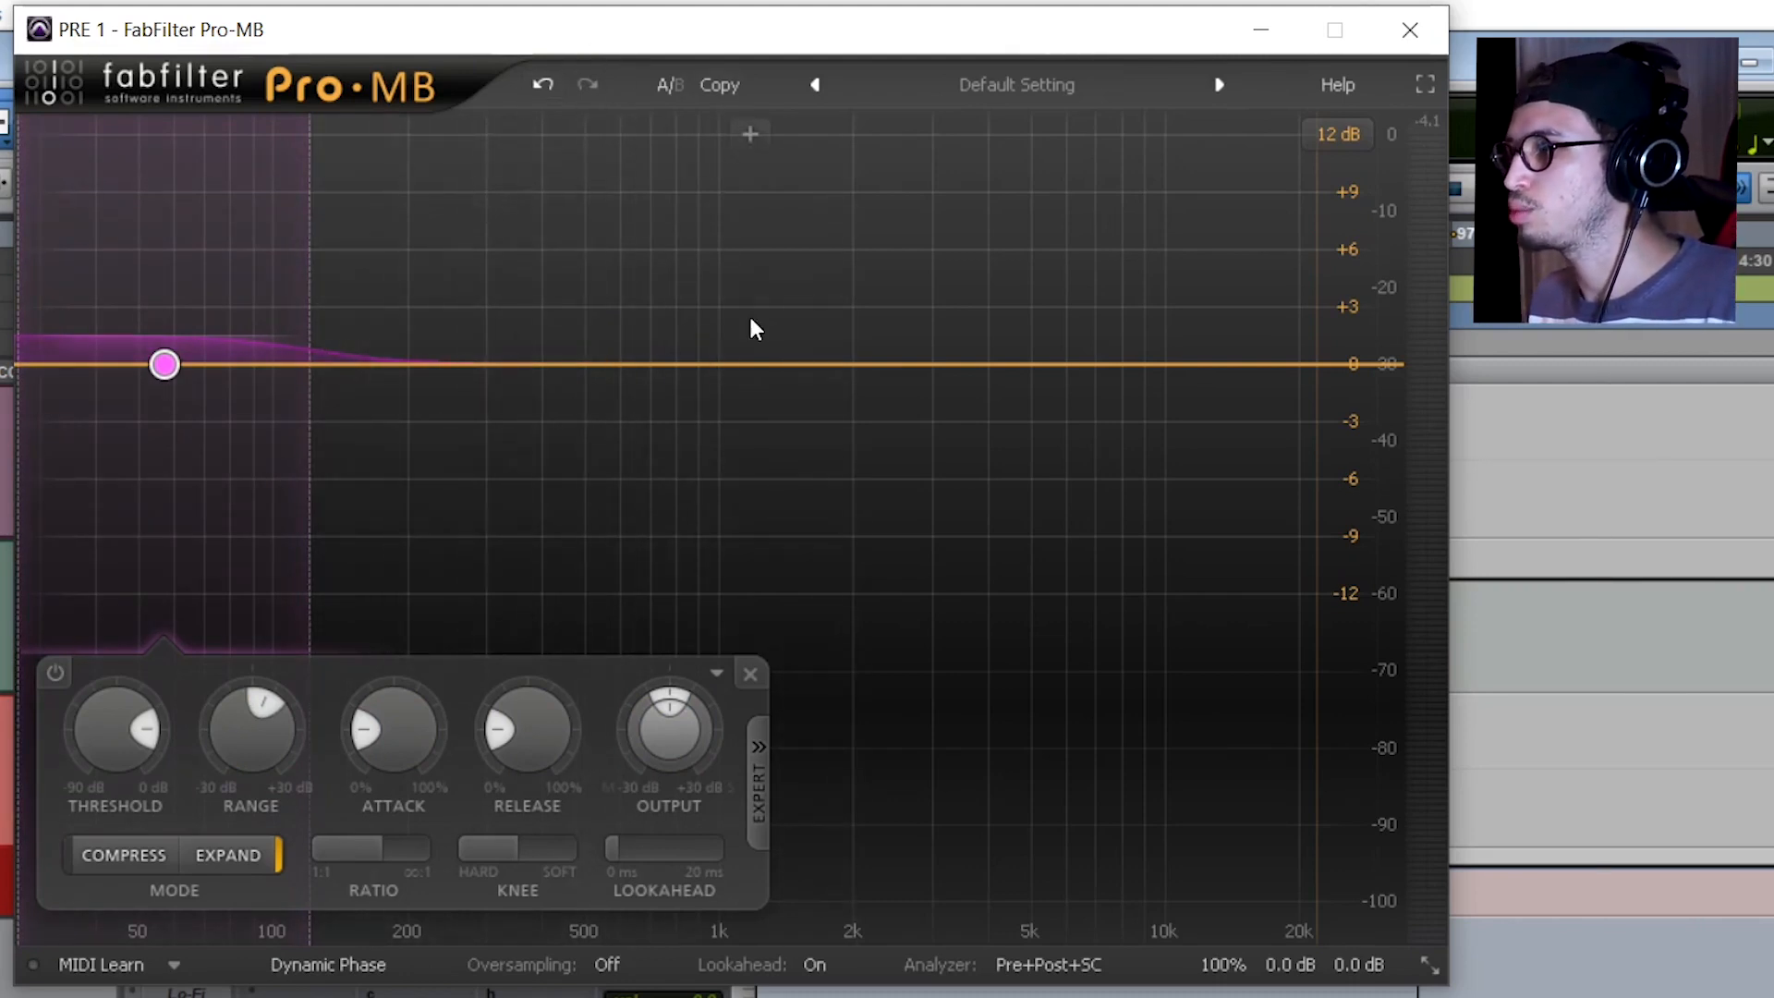
Set Band 1's side chain to a free range with internal input, and narrow that range to the low frequencies of the band
{"action": "left_click", "coordinate": [760, 787]}
{"action": "left_click", "coordinate": [871, 732]}
{"action": "left_click", "coordinate": [859, 701]}
{"action": "left_click", "coordinate": [817, 734]}
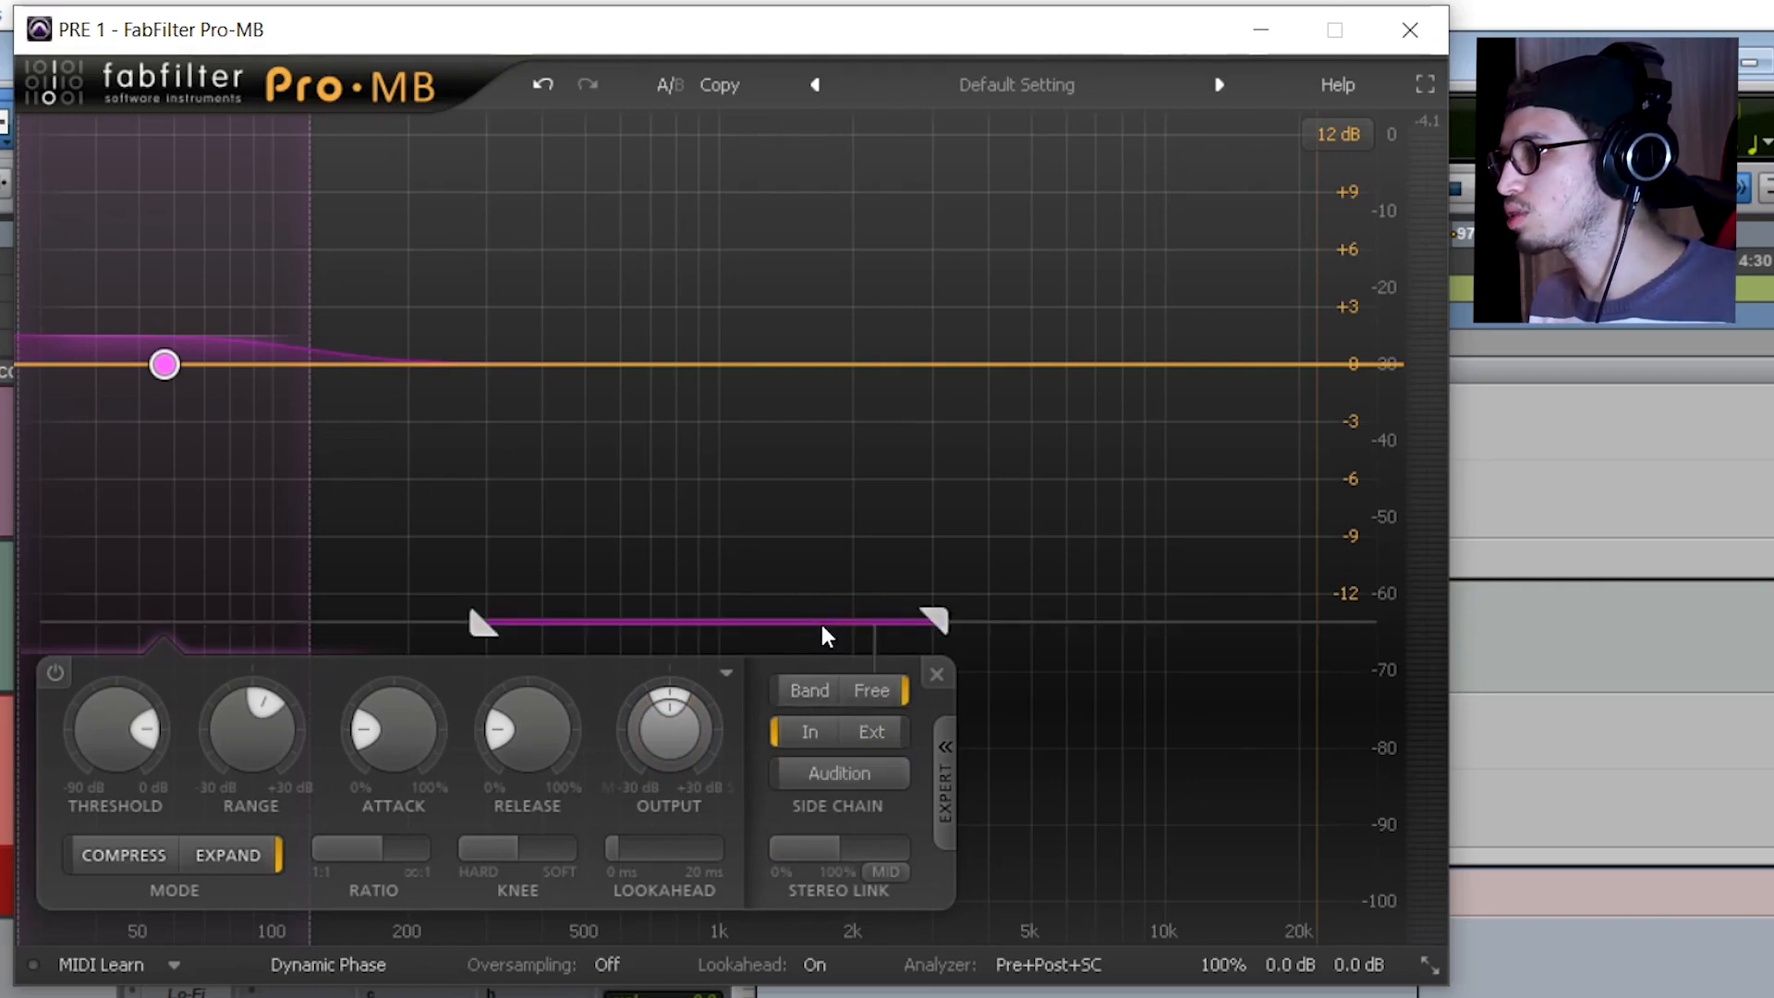
{"action": "left_click_drag", "start_coordinate": [801, 626], "coordinate": [203, 567]}
{"action": "left_click_drag", "start_coordinate": [335, 620], "coordinate": [329, 608]}
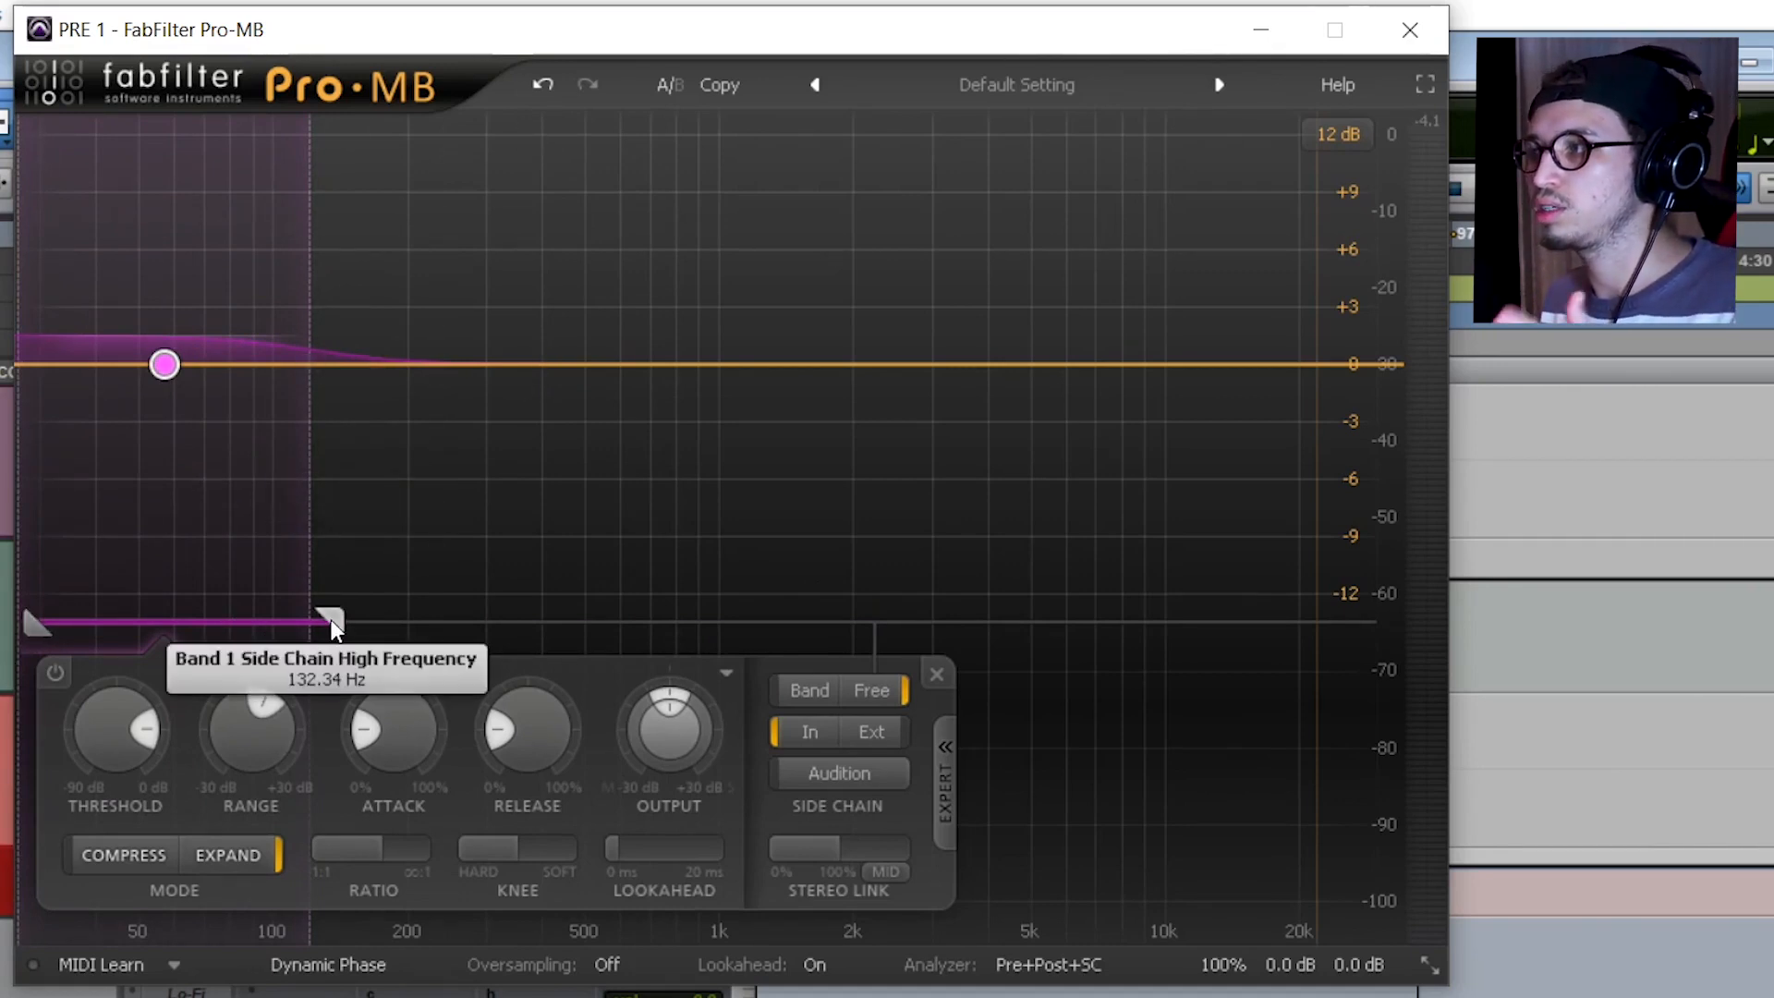
{"action": "left_click_drag", "start_coordinate": [326, 613], "coordinate": [316, 616]}
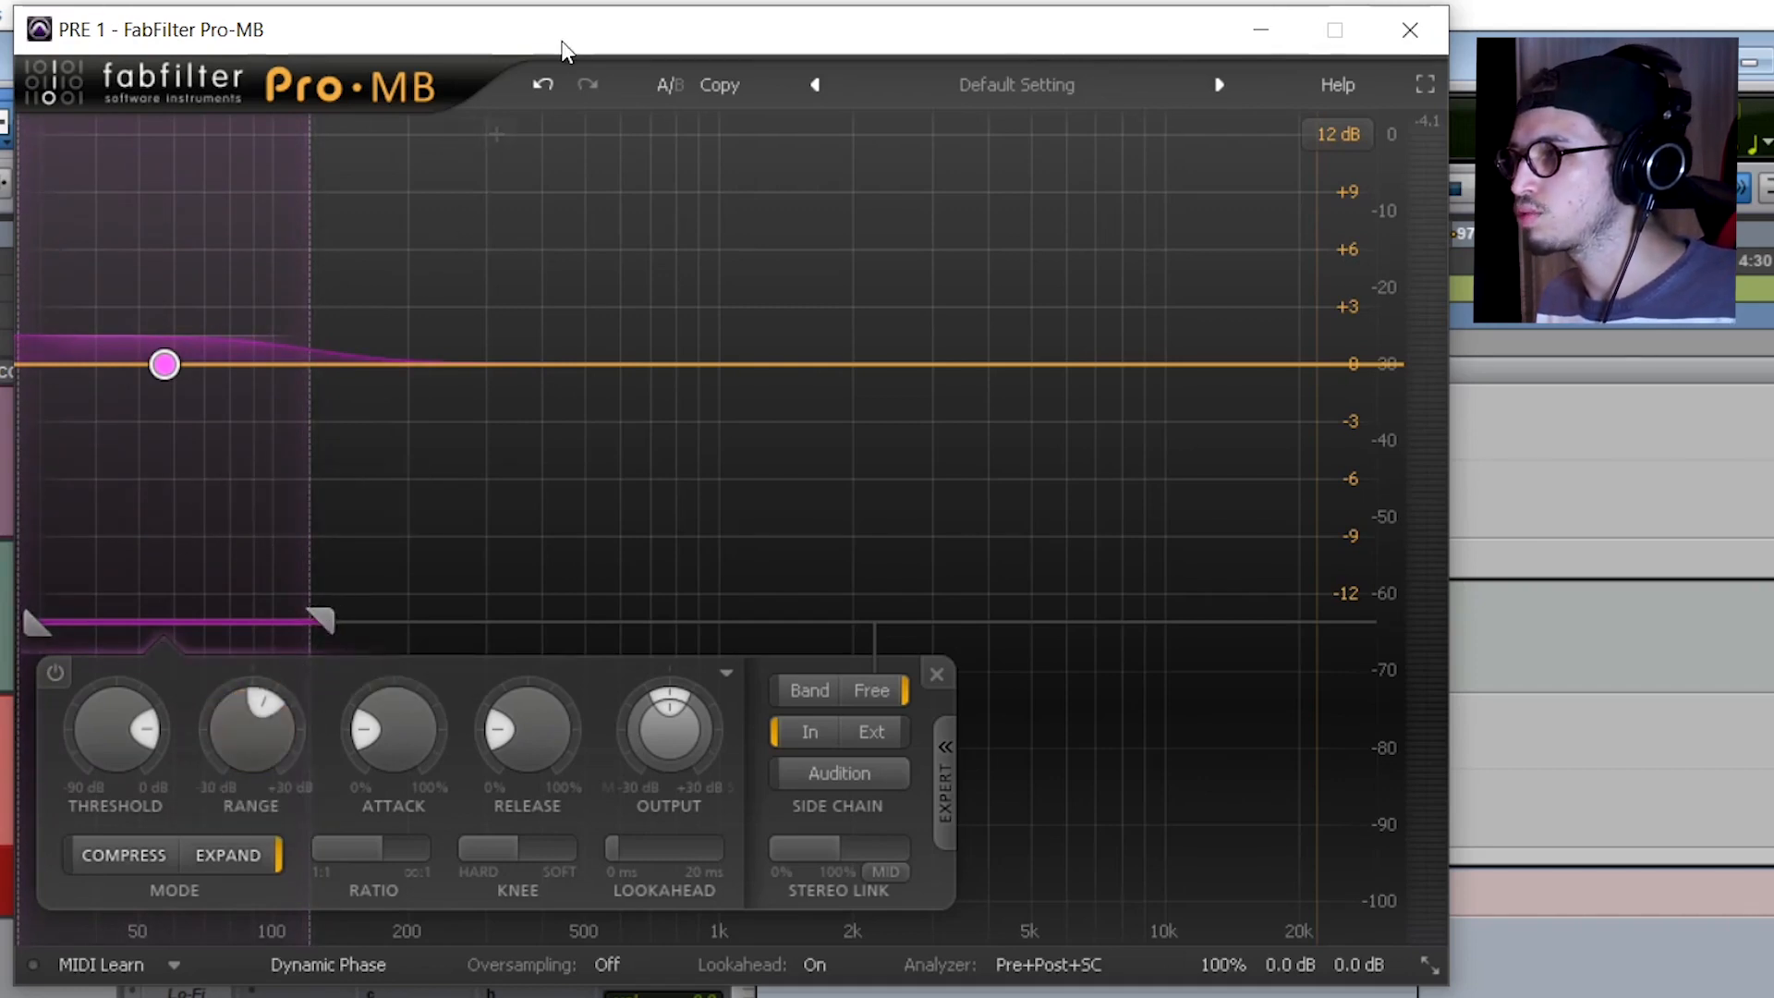
Lower Band 1's threshold slightly during playback so that the expander reacts to the low end of the beat
{"action": "left_click_drag", "start_coordinate": [564, 48], "coordinate": [721, 74]}
{"action": "key", "text": "space"}
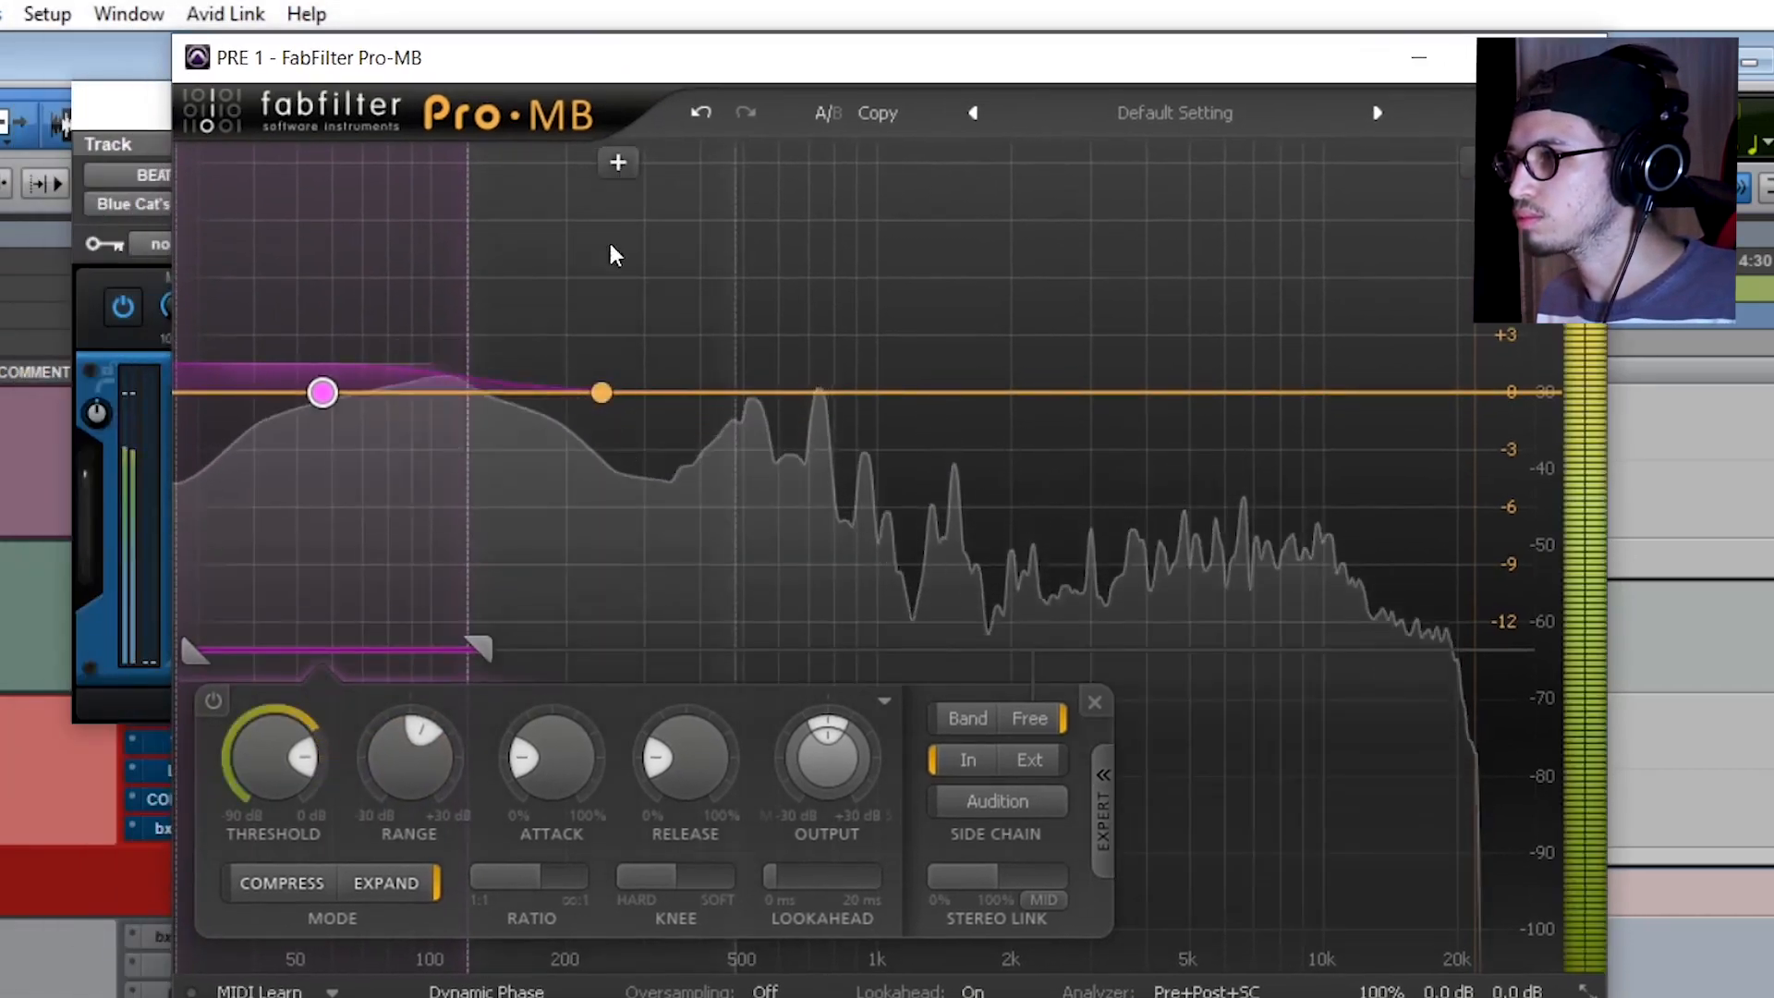
{"action": "left_click_drag", "start_coordinate": [258, 762], "coordinate": [254, 807]}
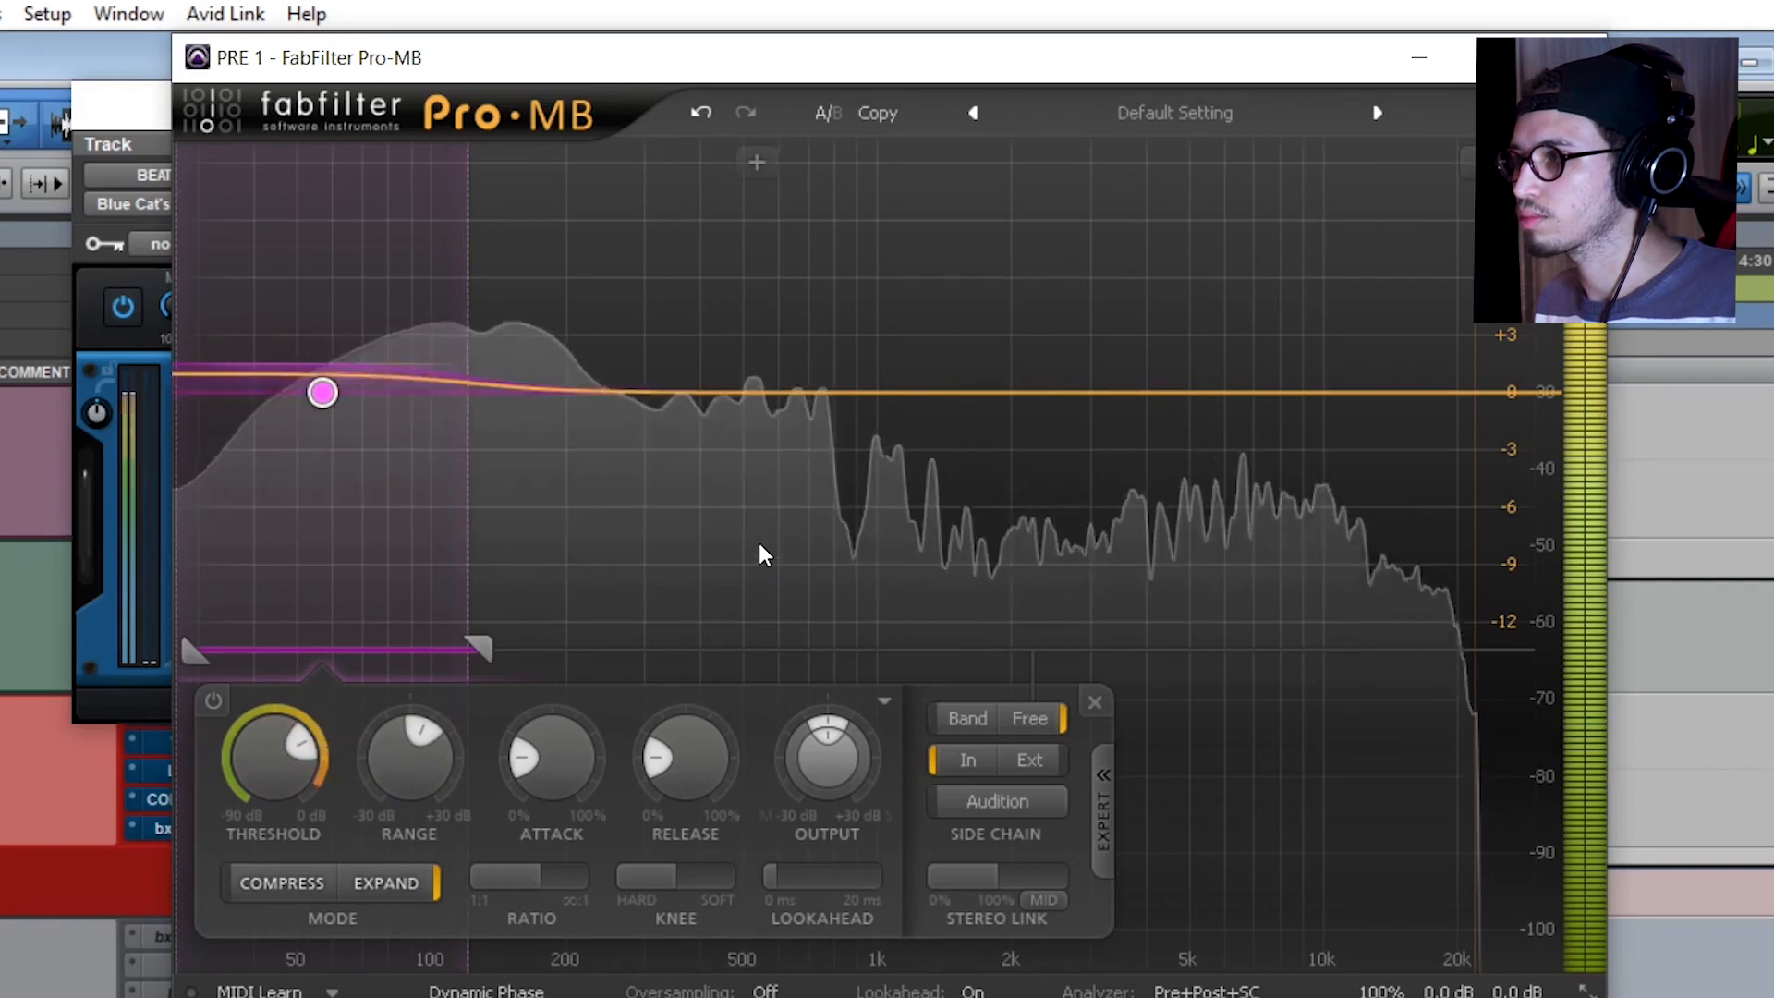
{"action": "key", "text": "space"}
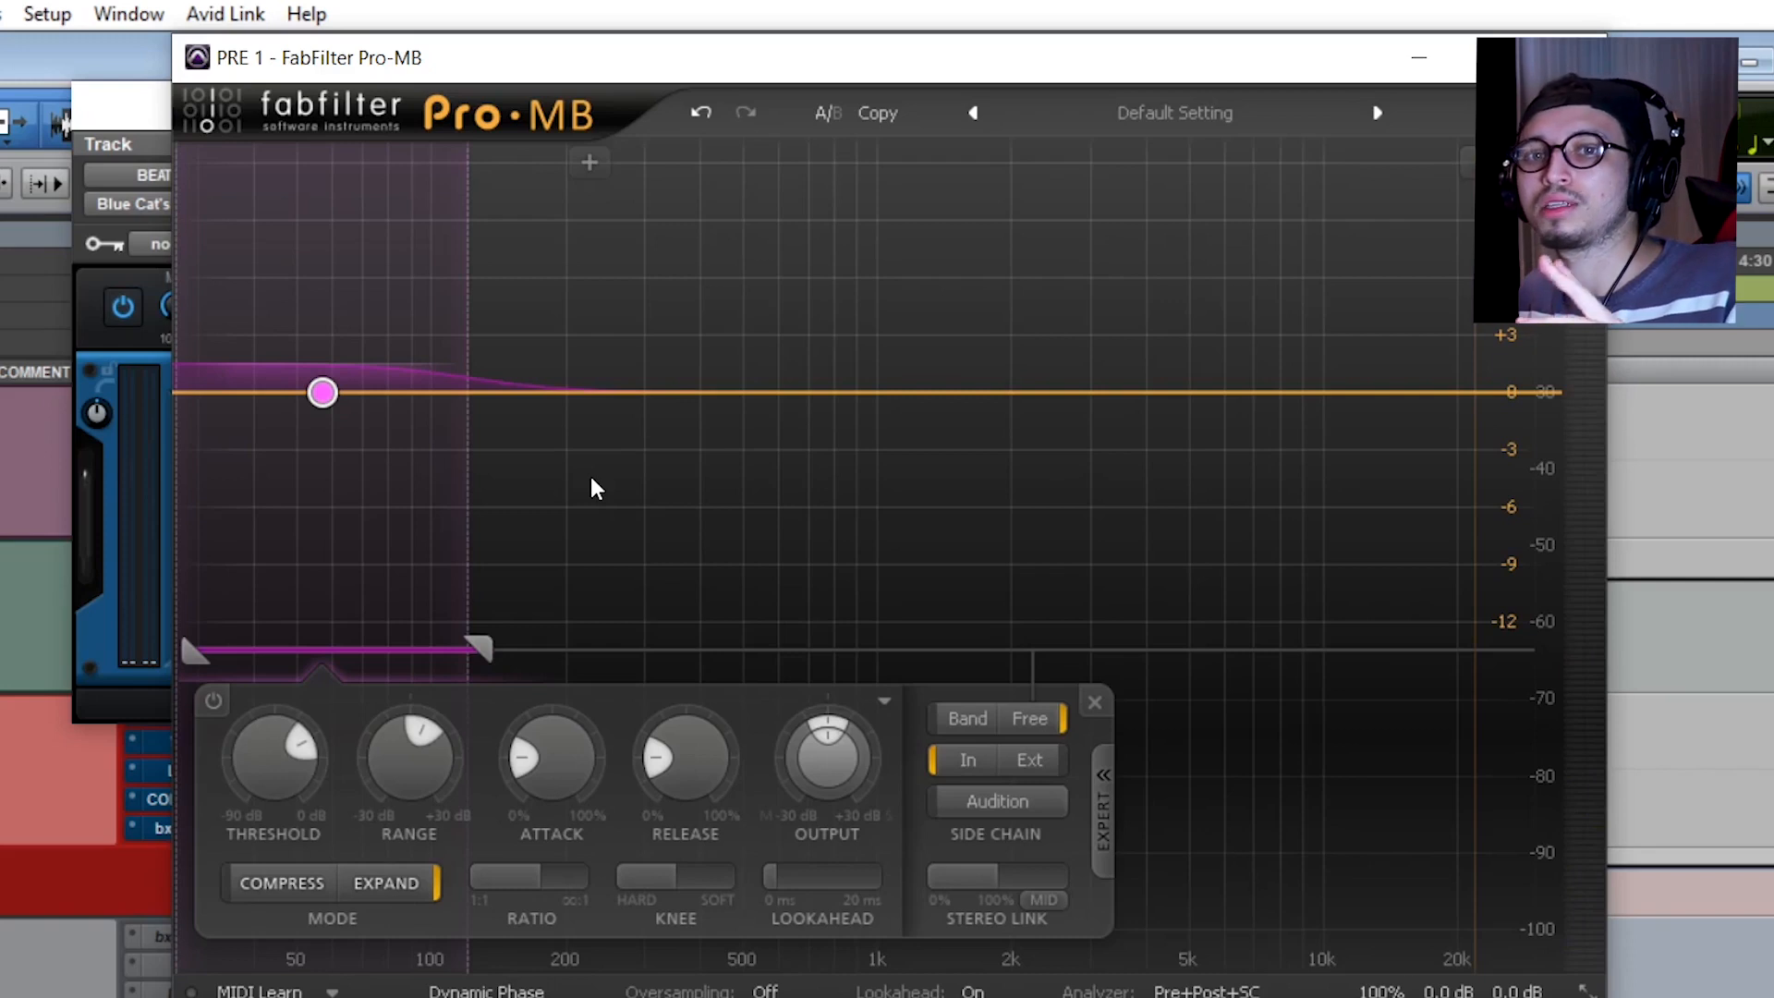
Extend Band 1's upper crossover across the full spectrum and listen to the result with the low-frequency side chain
{"action": "mouse_move", "coordinate": [324, 394]}
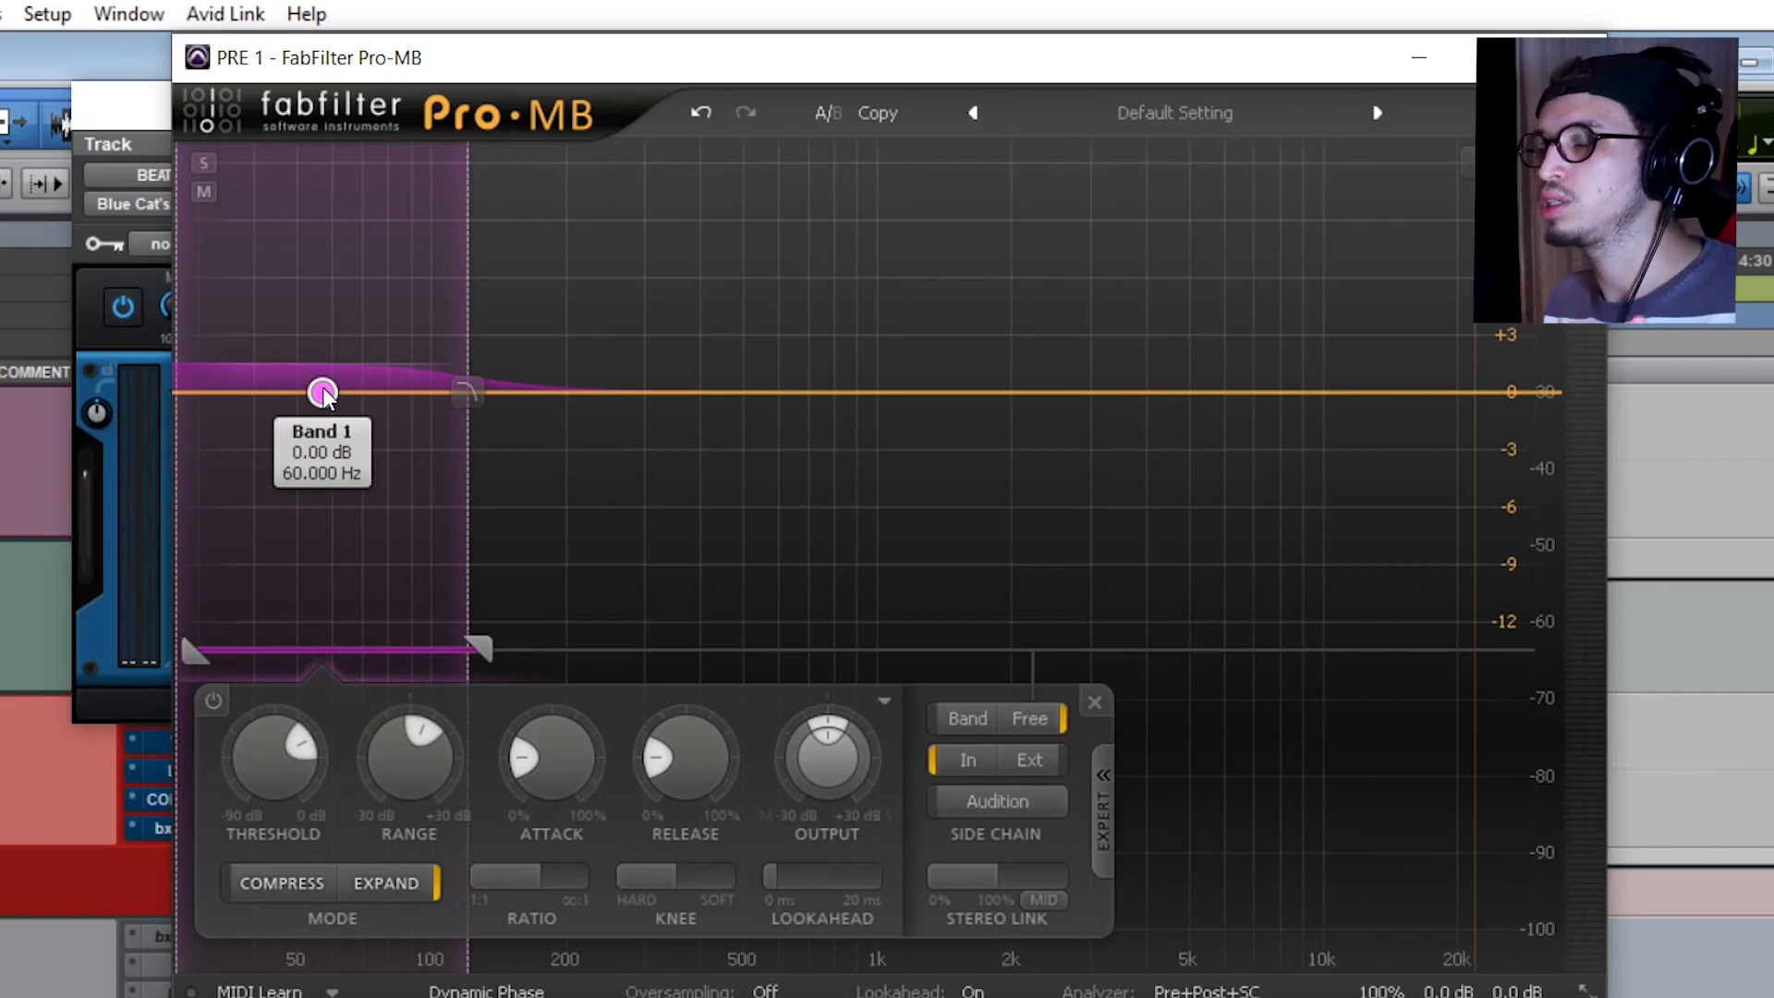
{"action": "left_click_drag", "start_coordinate": [467, 392], "coordinate": [1589, 372]}
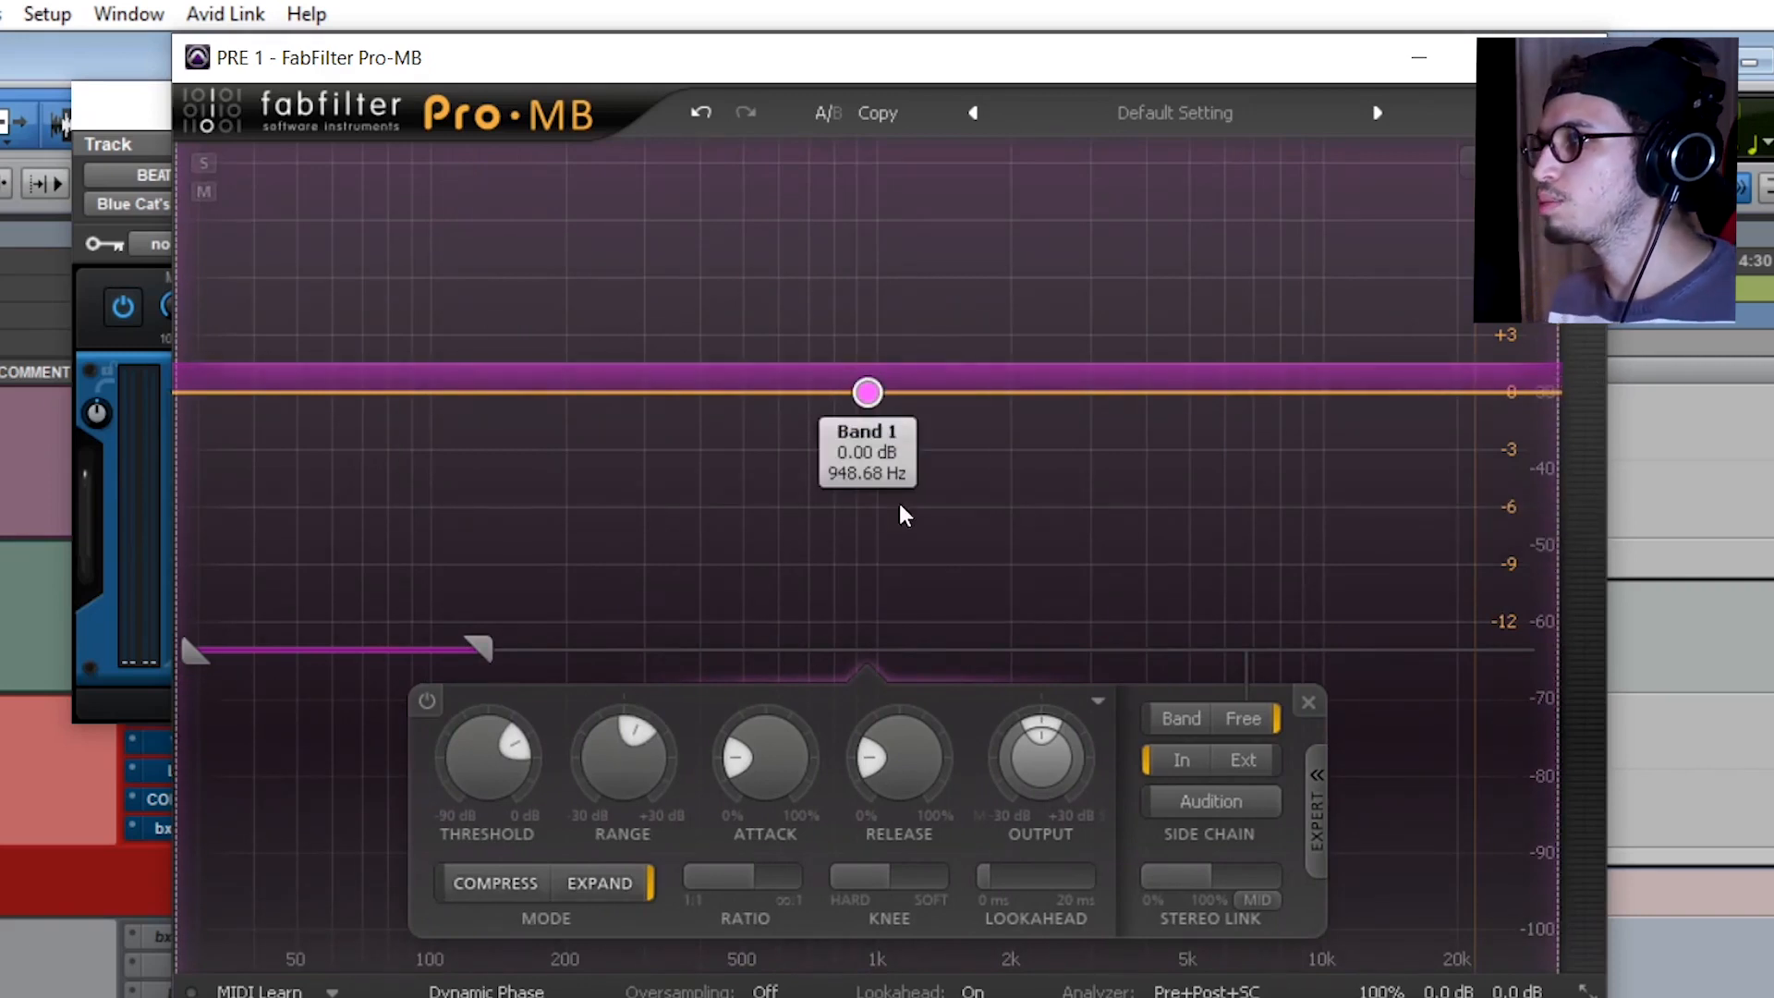
{"action": "key", "text": "space"}
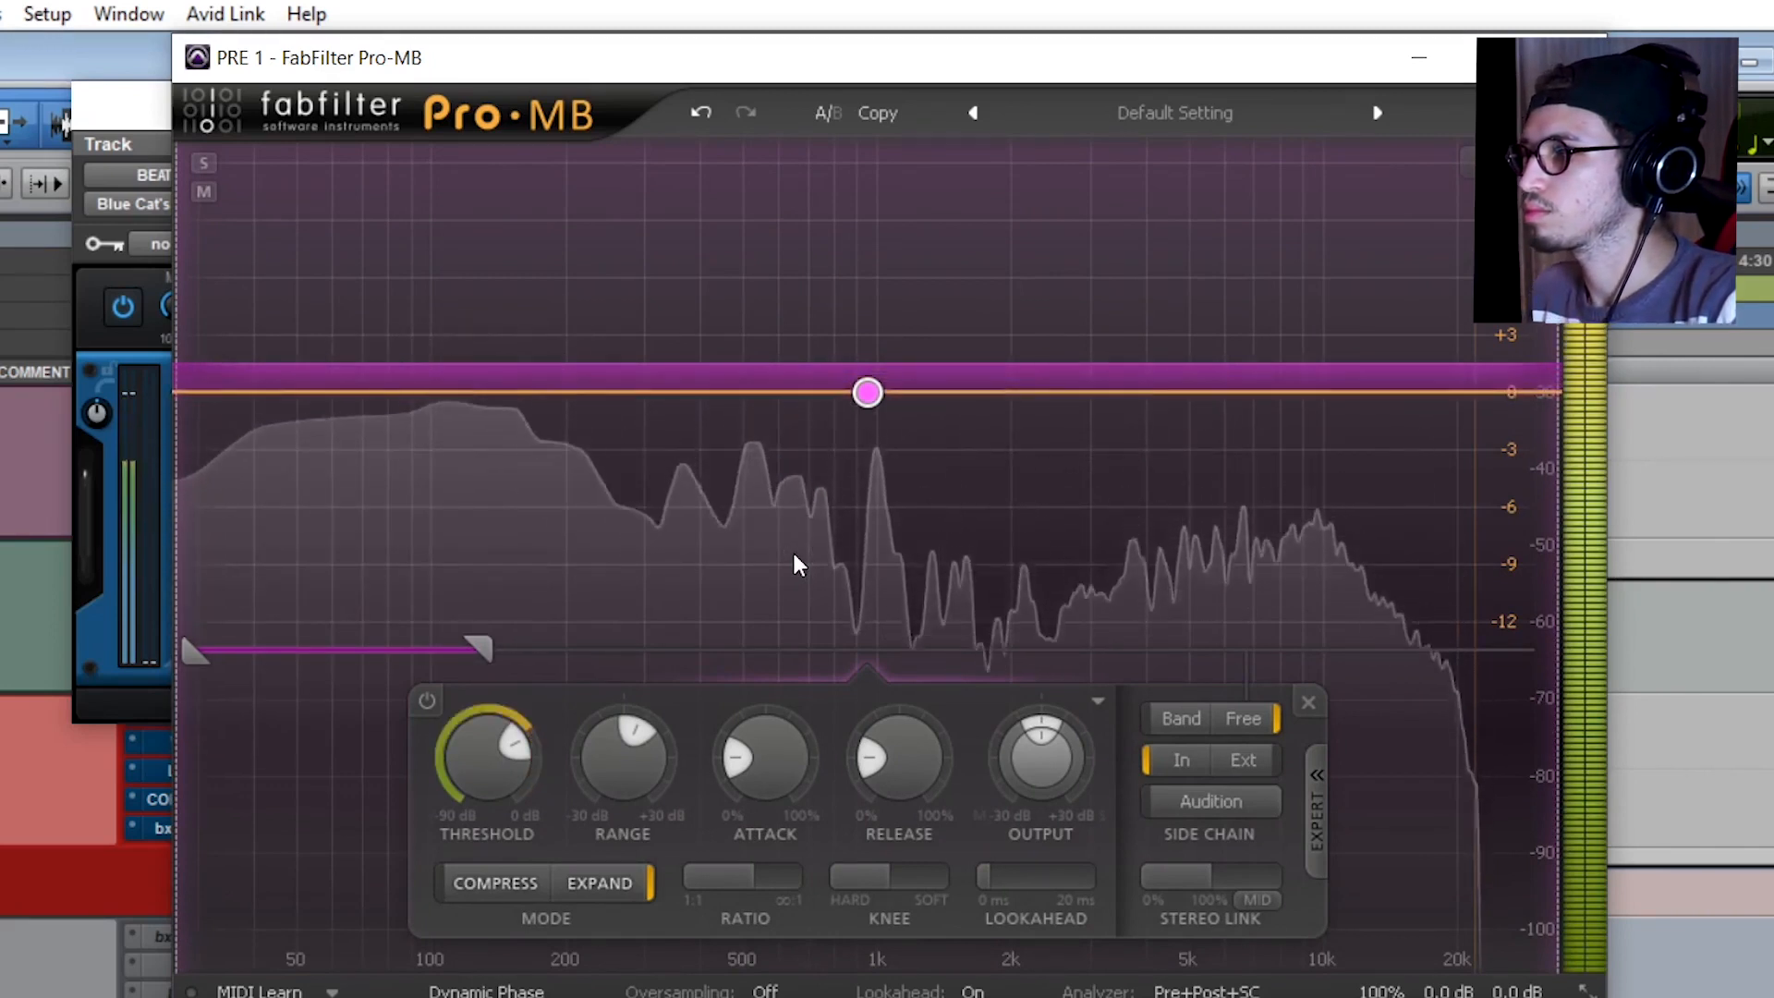
{"action": "key", "text": "space"}
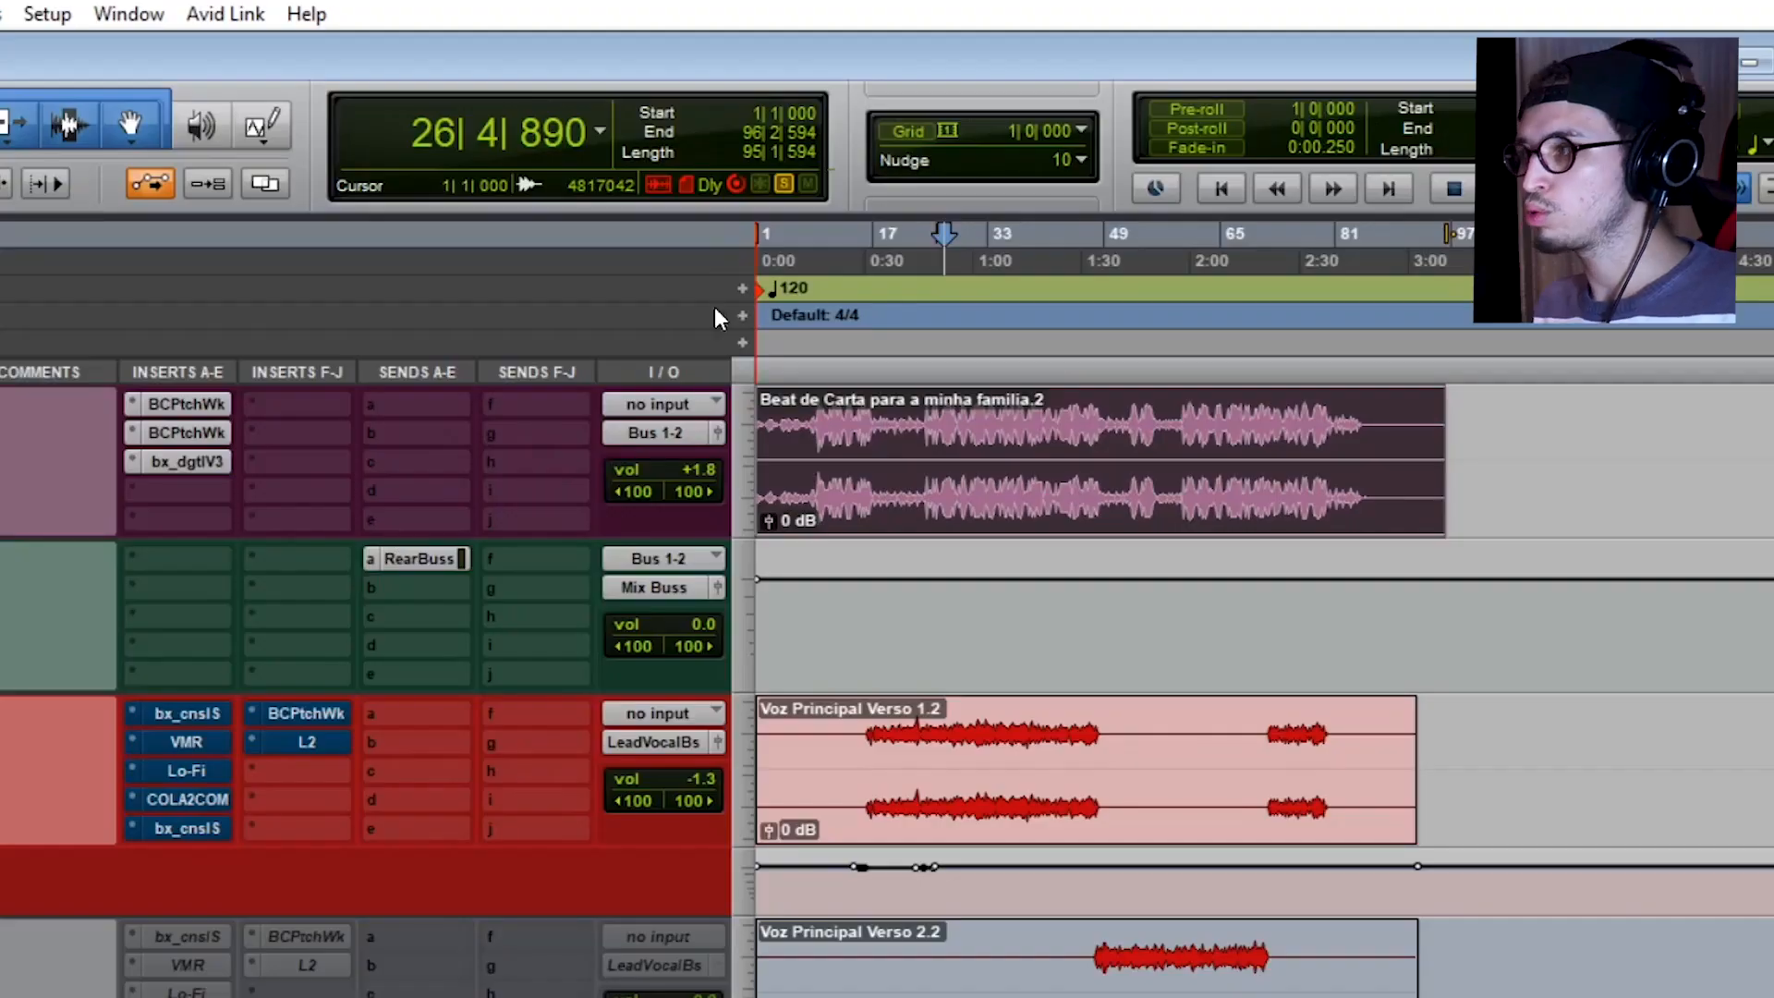
Play the song from around bar 35 and take the first bx_console SSL 4000 E on MAIN VERSO out of bypass
{"action": "left_click_drag", "start_coordinate": [1024, 239], "coordinate": [1005, 239]}
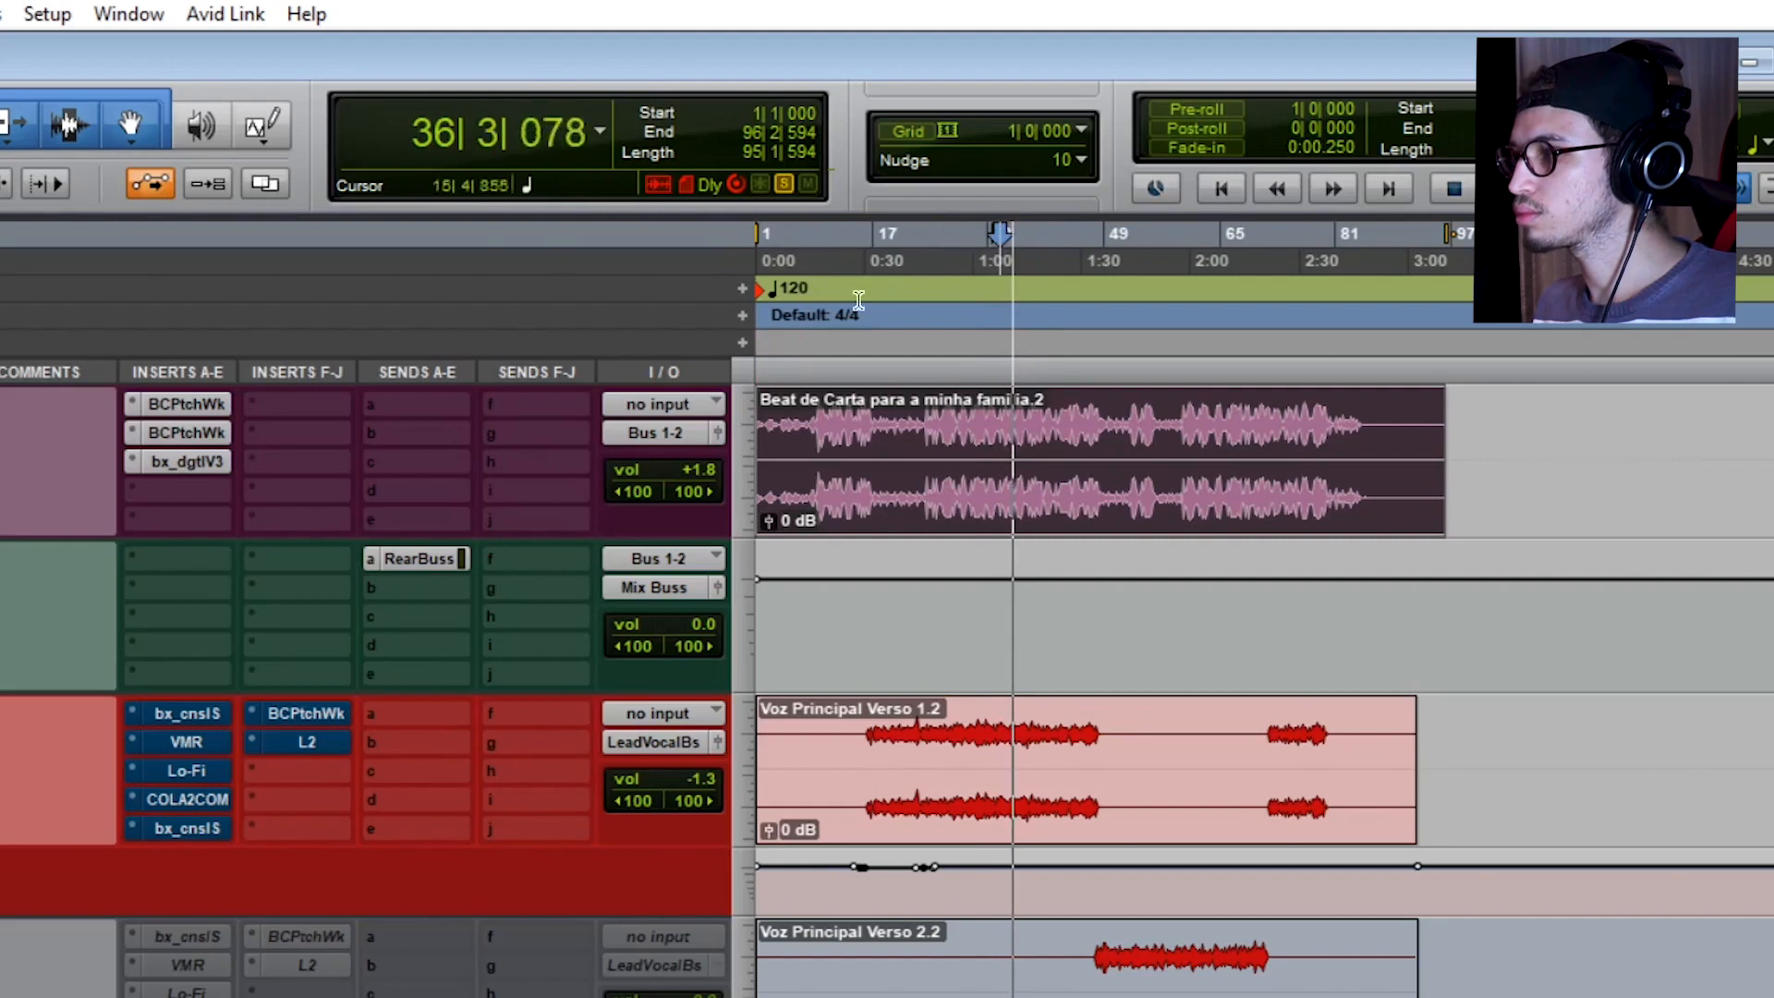
{"action": "key", "text": "space"}
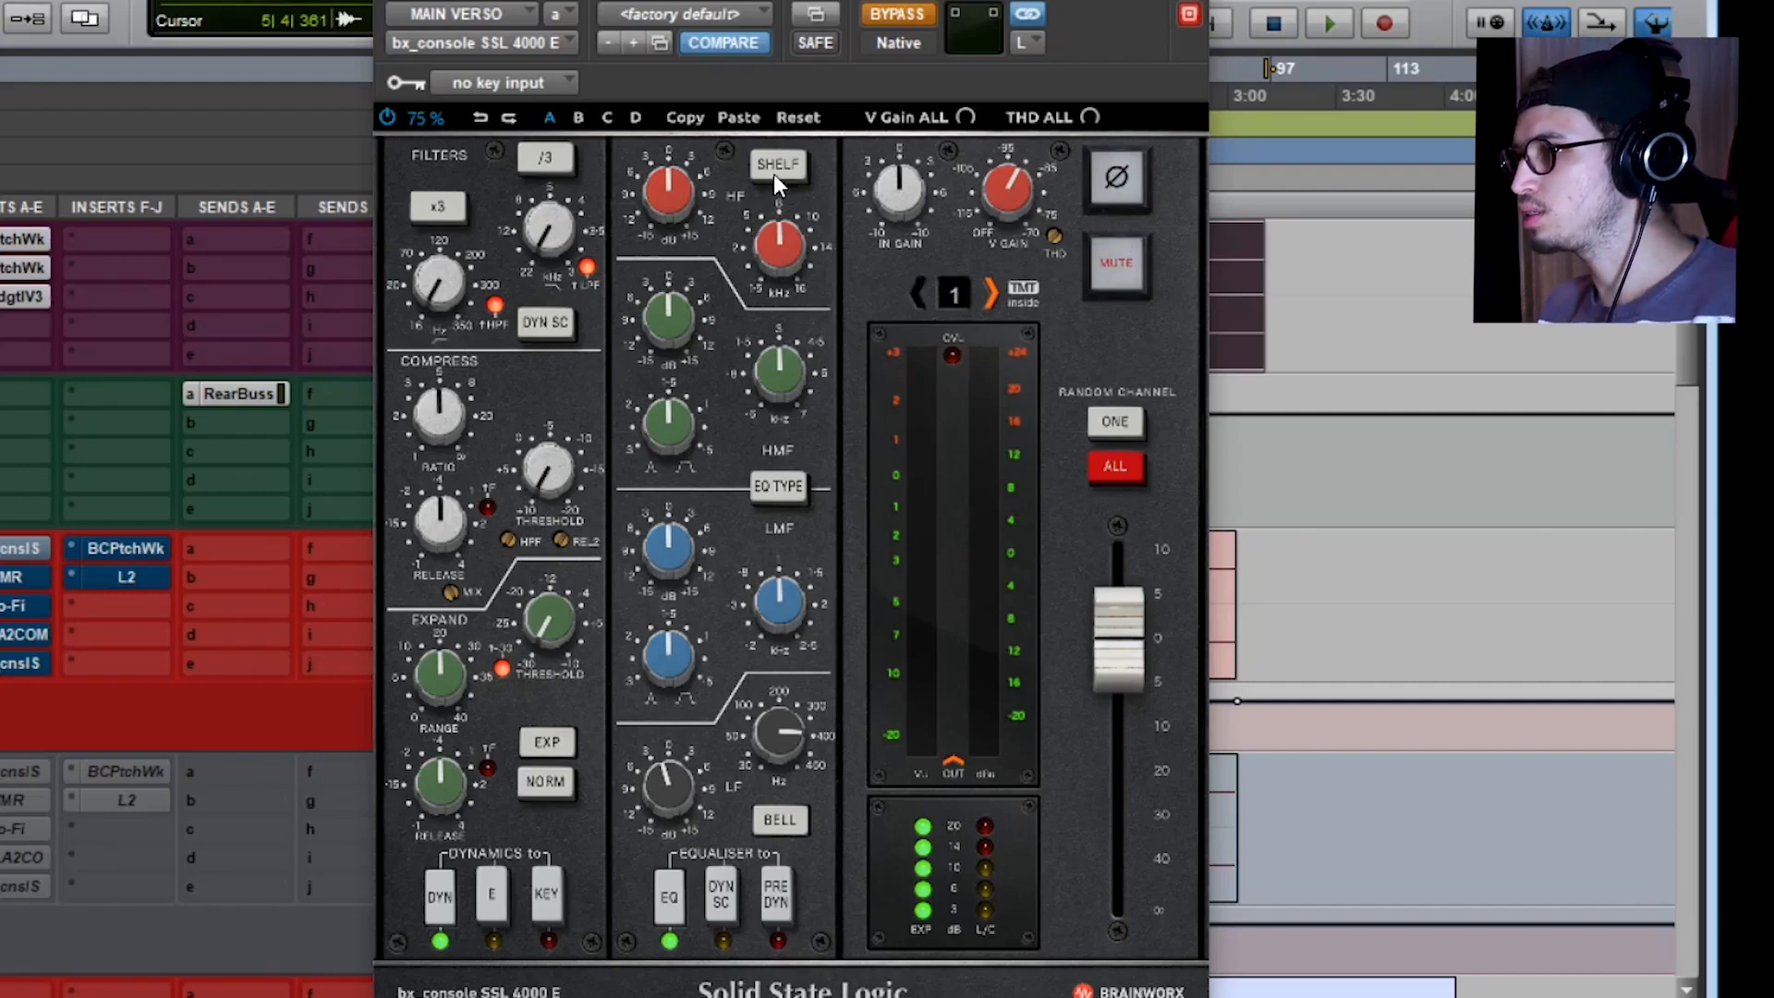
{"action": "left_click", "coordinate": [895, 15]}
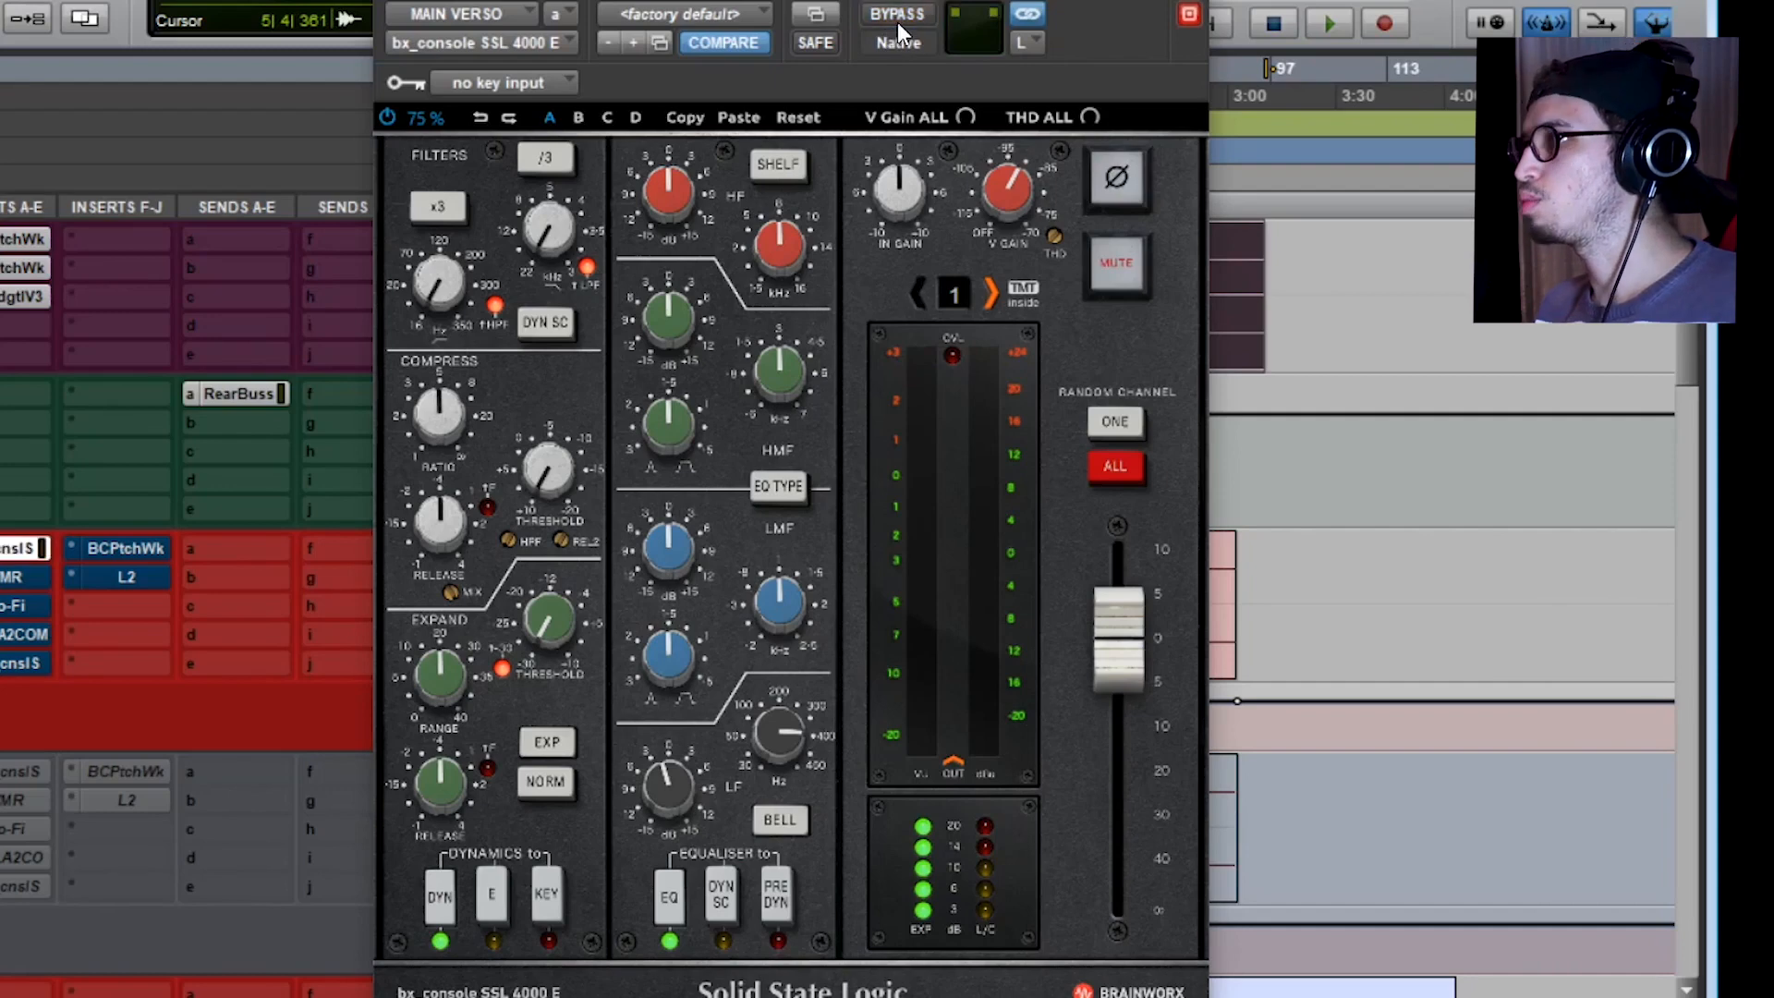
{"action": "left_click_drag", "start_coordinate": [895, 2], "coordinate": [767, 13]}
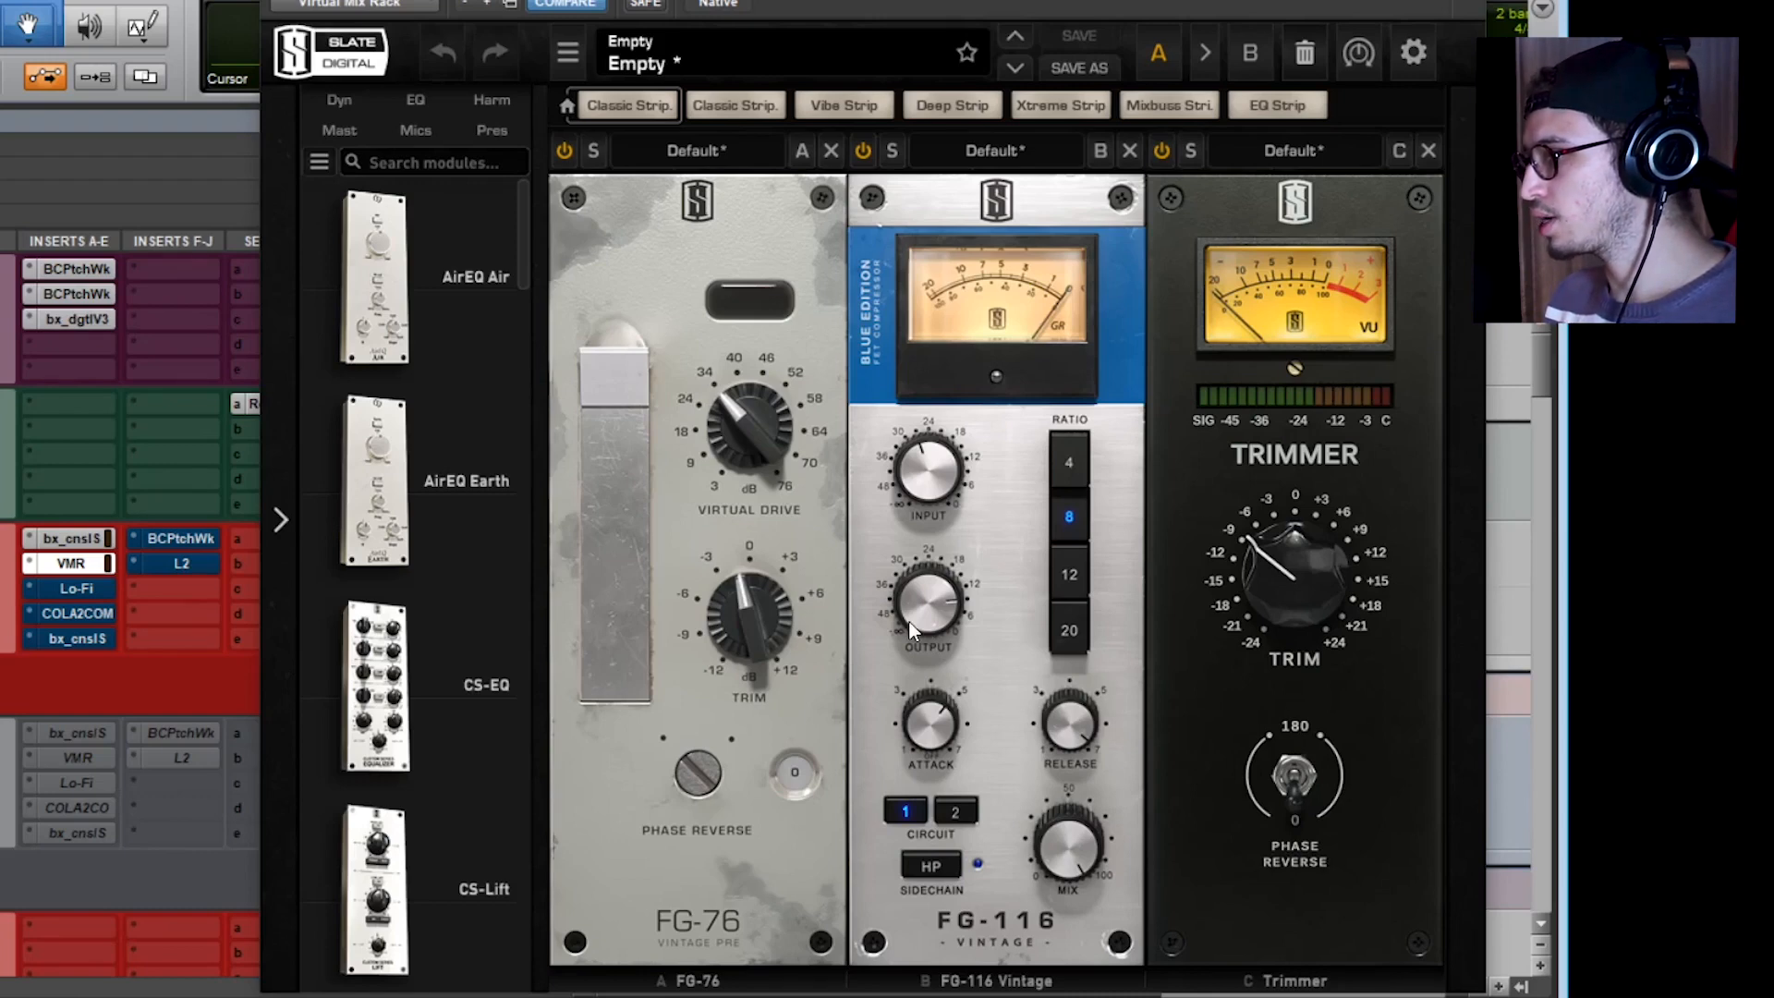
Compare MAIN VERSO with and without its first bx_console SSL 4000 E and VMR inserts during playback, leaving both active
{"action": "mouse_move", "coordinate": [913, 631]}
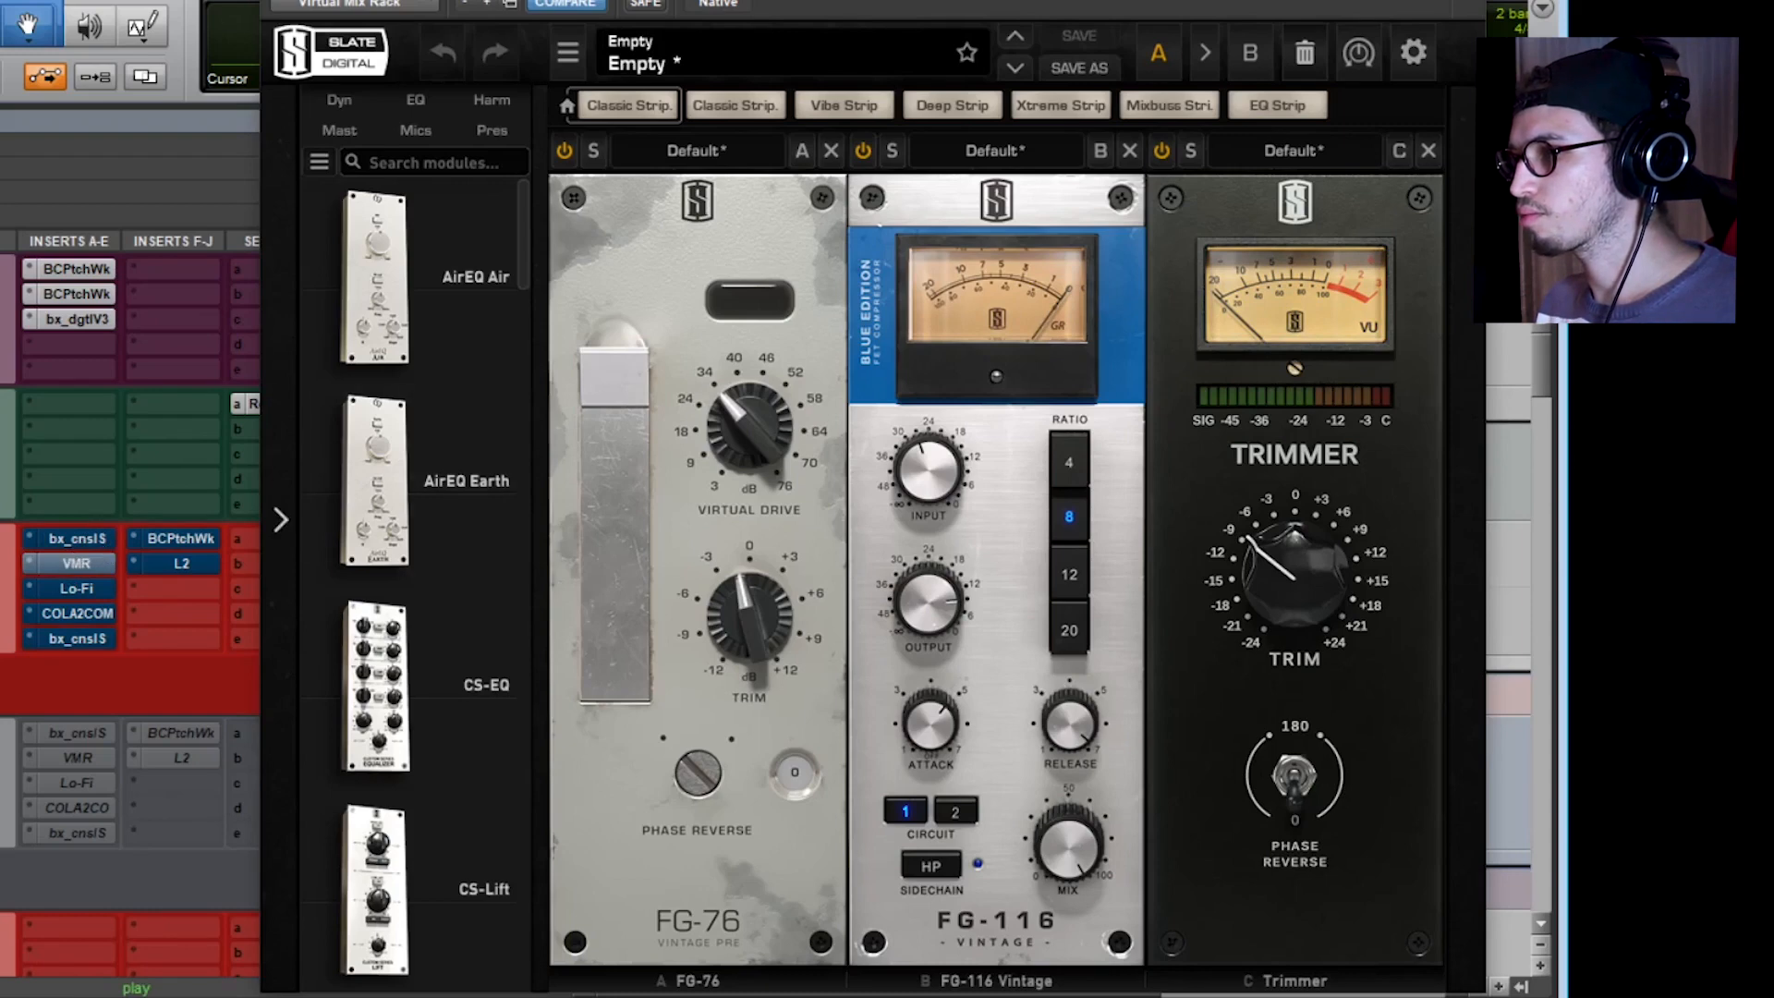
{"action": "left_click", "coordinate": [81, 540], "text": "ctrl"}
{"action": "left_click", "coordinate": [75, 564], "text": "ctrl"}
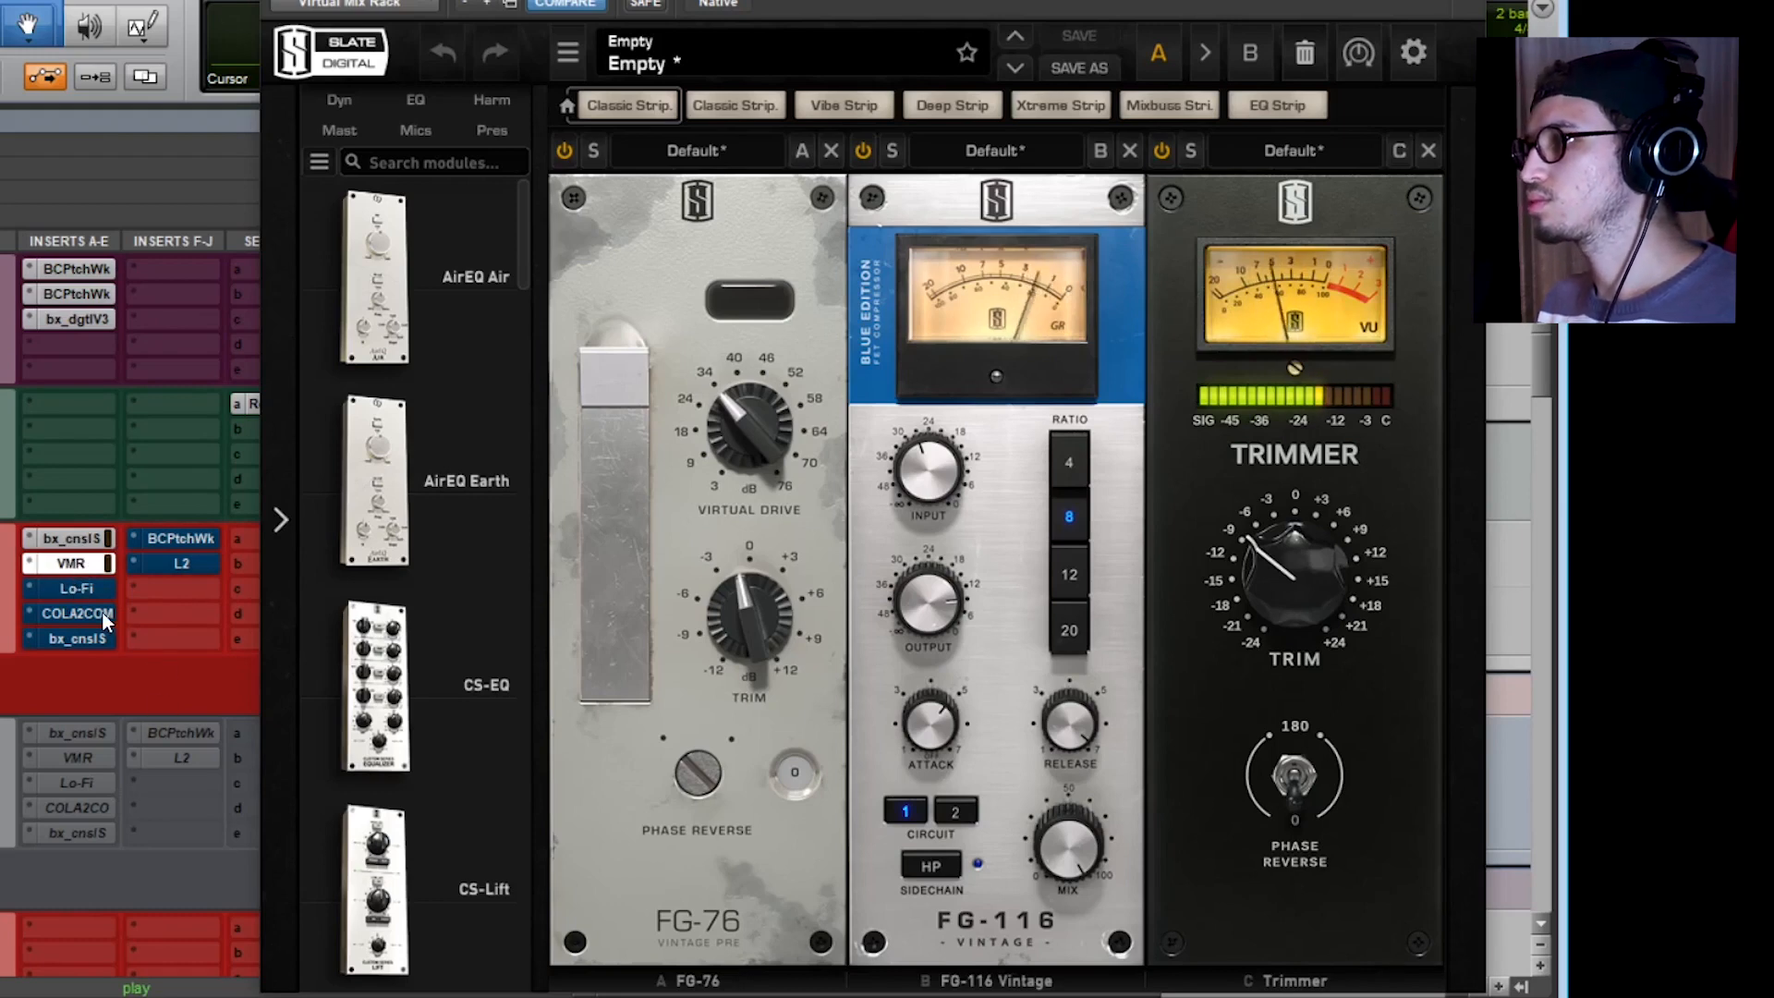
{"action": "left_click", "coordinate": [72, 564], "text": "ctrl"}
{"action": "left_click", "coordinate": [72, 542], "text": "ctrl"}
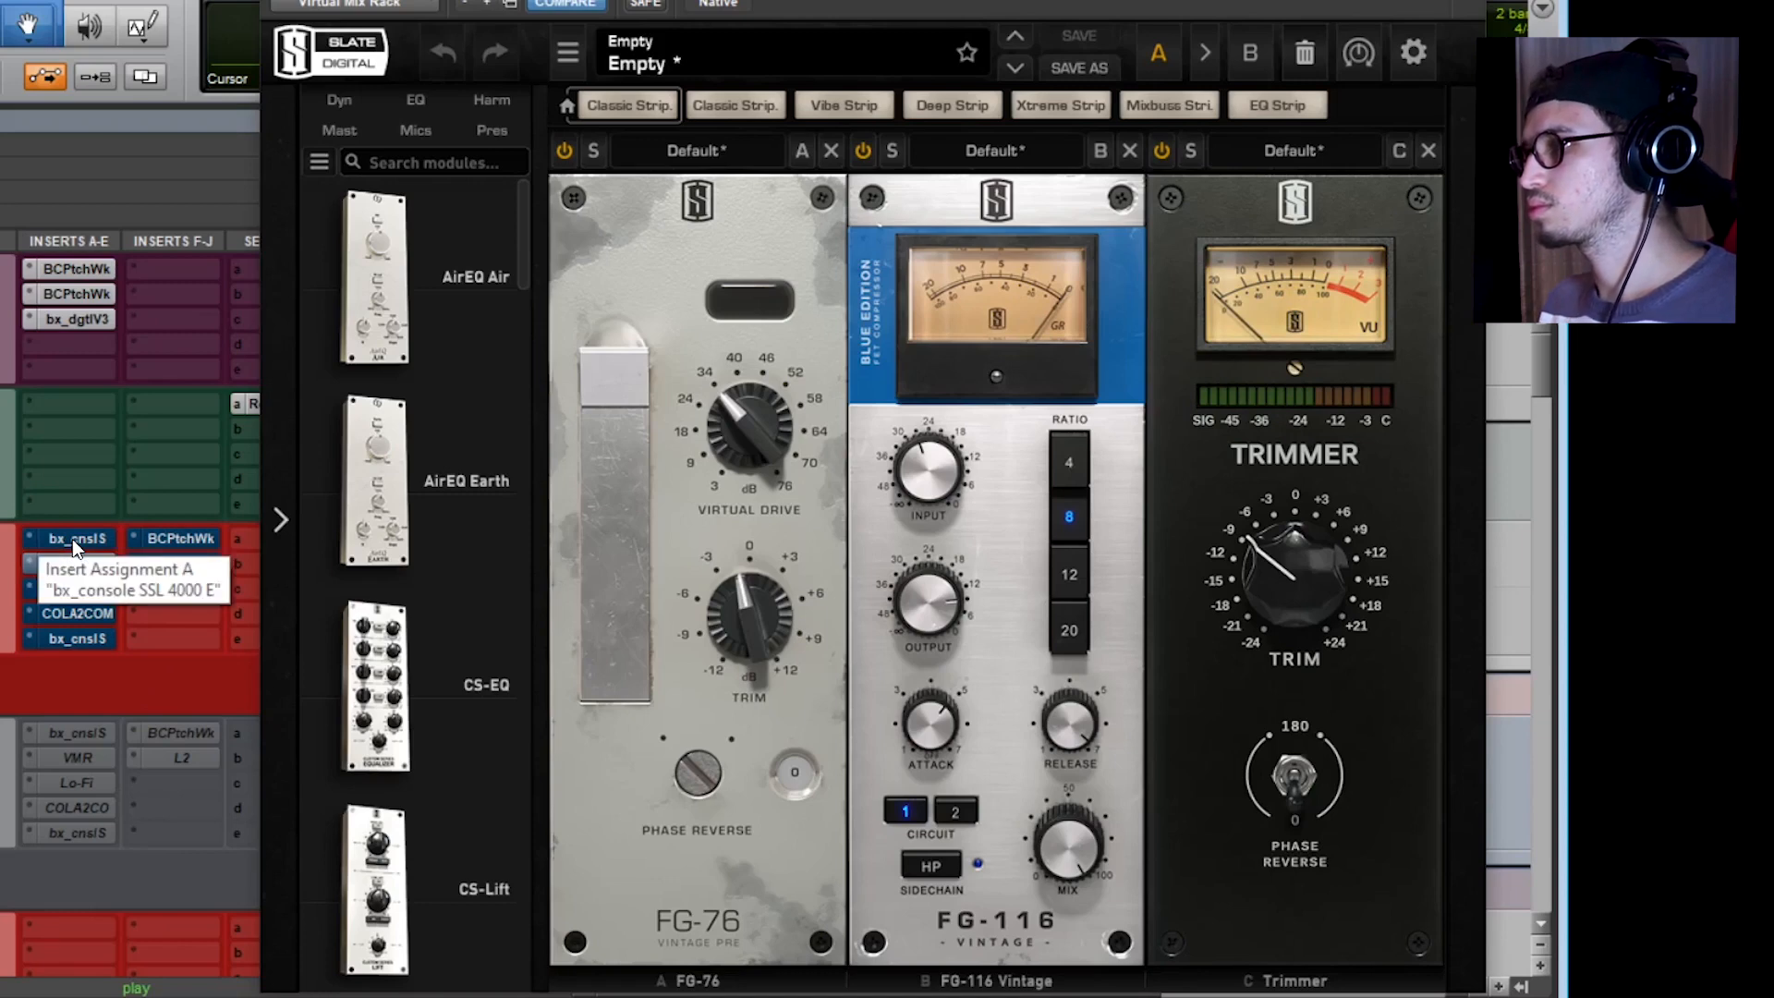
{"action": "left_click", "coordinate": [76, 544], "text": "ctrl"}
{"action": "left_click", "coordinate": [72, 565], "text": "ctrl"}
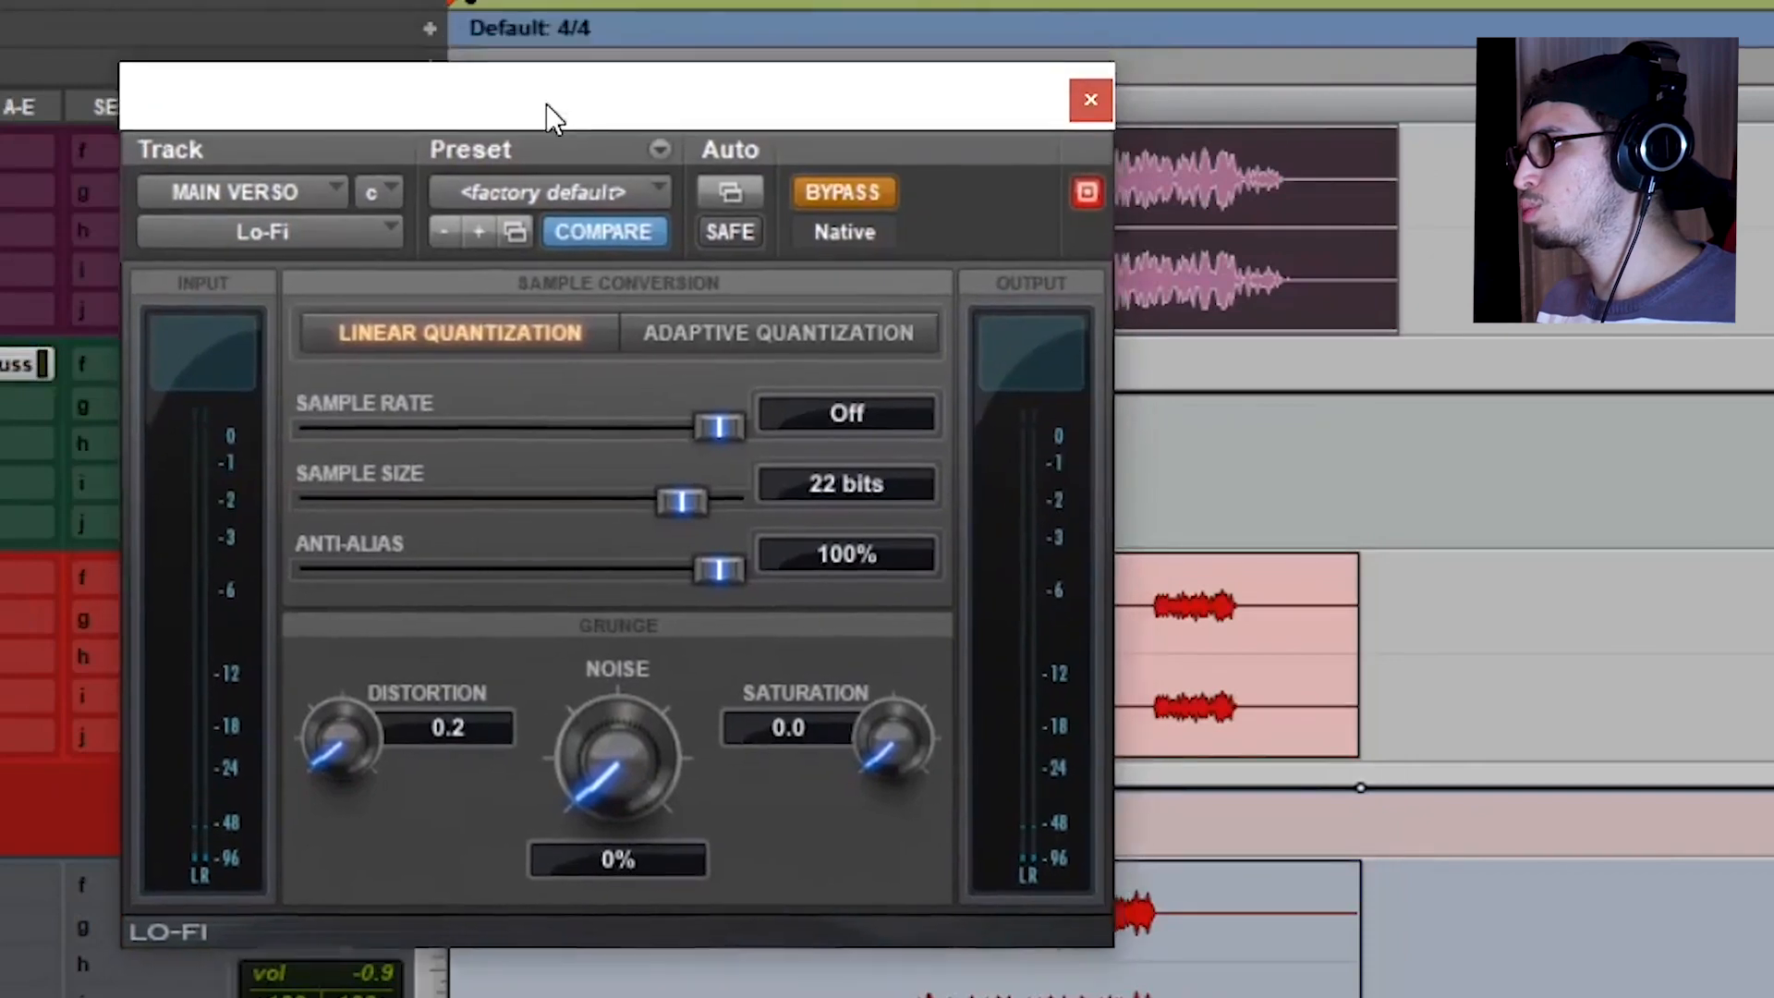
Take the Lo-Fi insert on MAIN VERSO out of bypass in its plug-in window and close the window
{"action": "left_click_drag", "start_coordinate": [552, 117], "coordinate": [681, 98]}
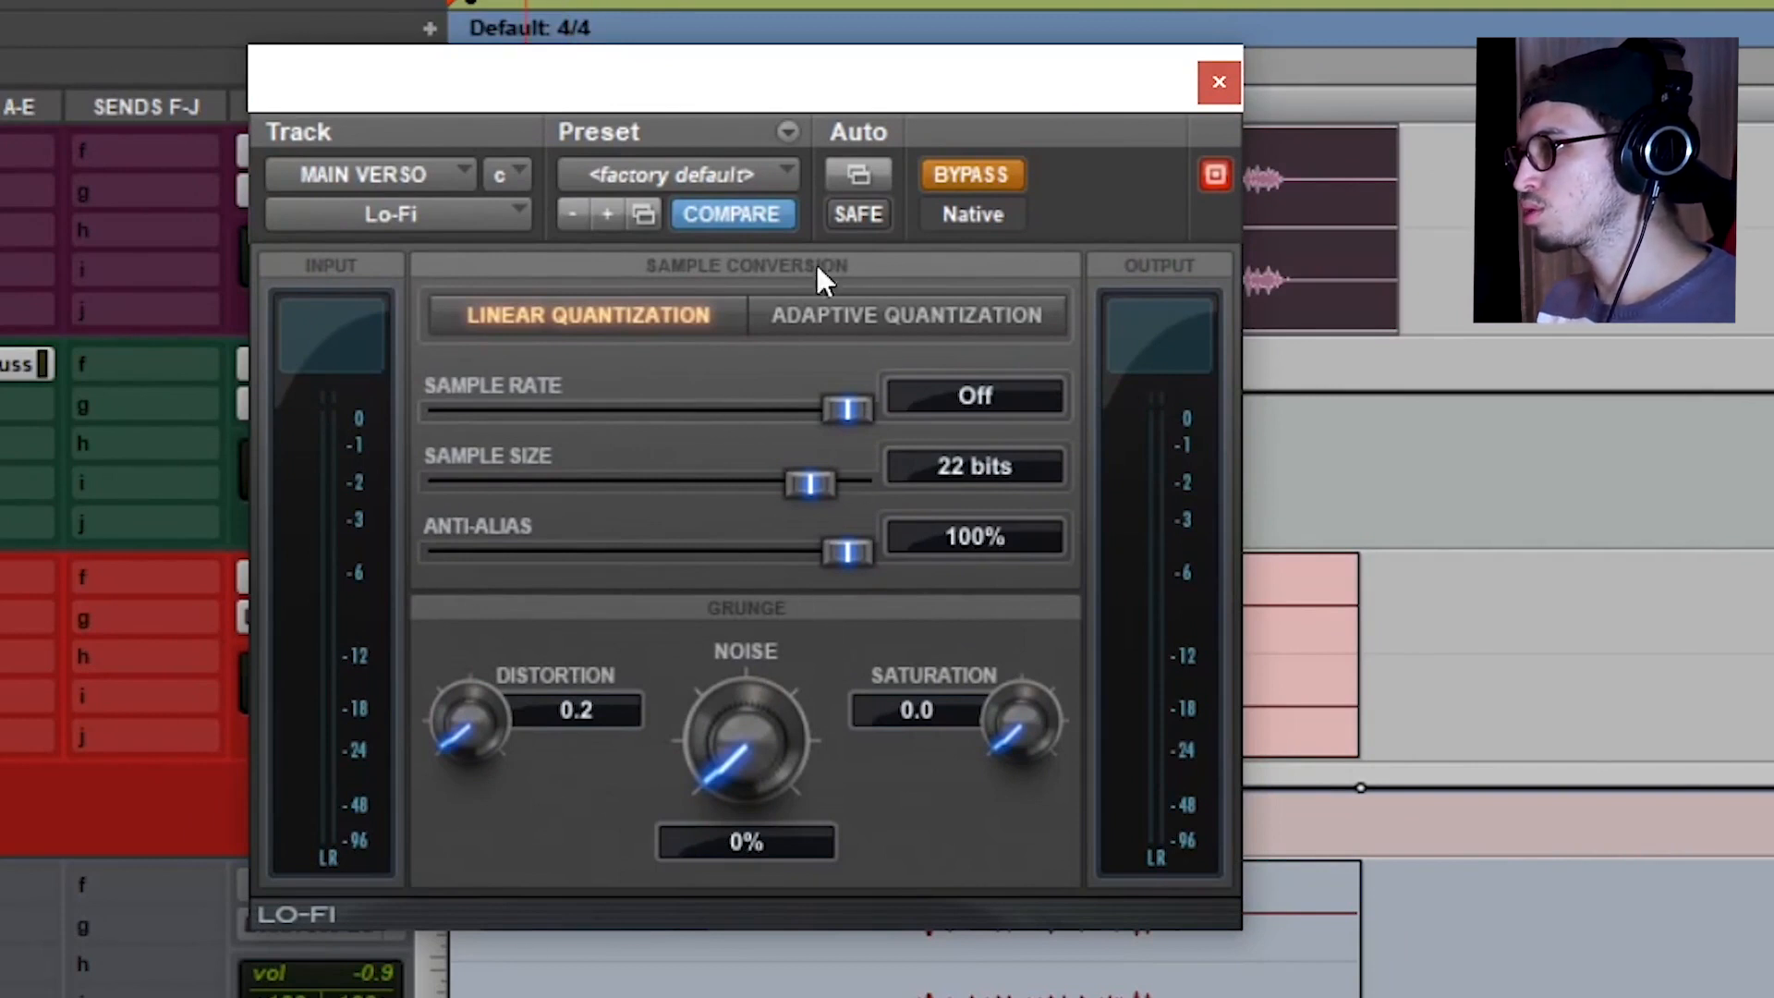
{"action": "left_click", "coordinate": [963, 180]}
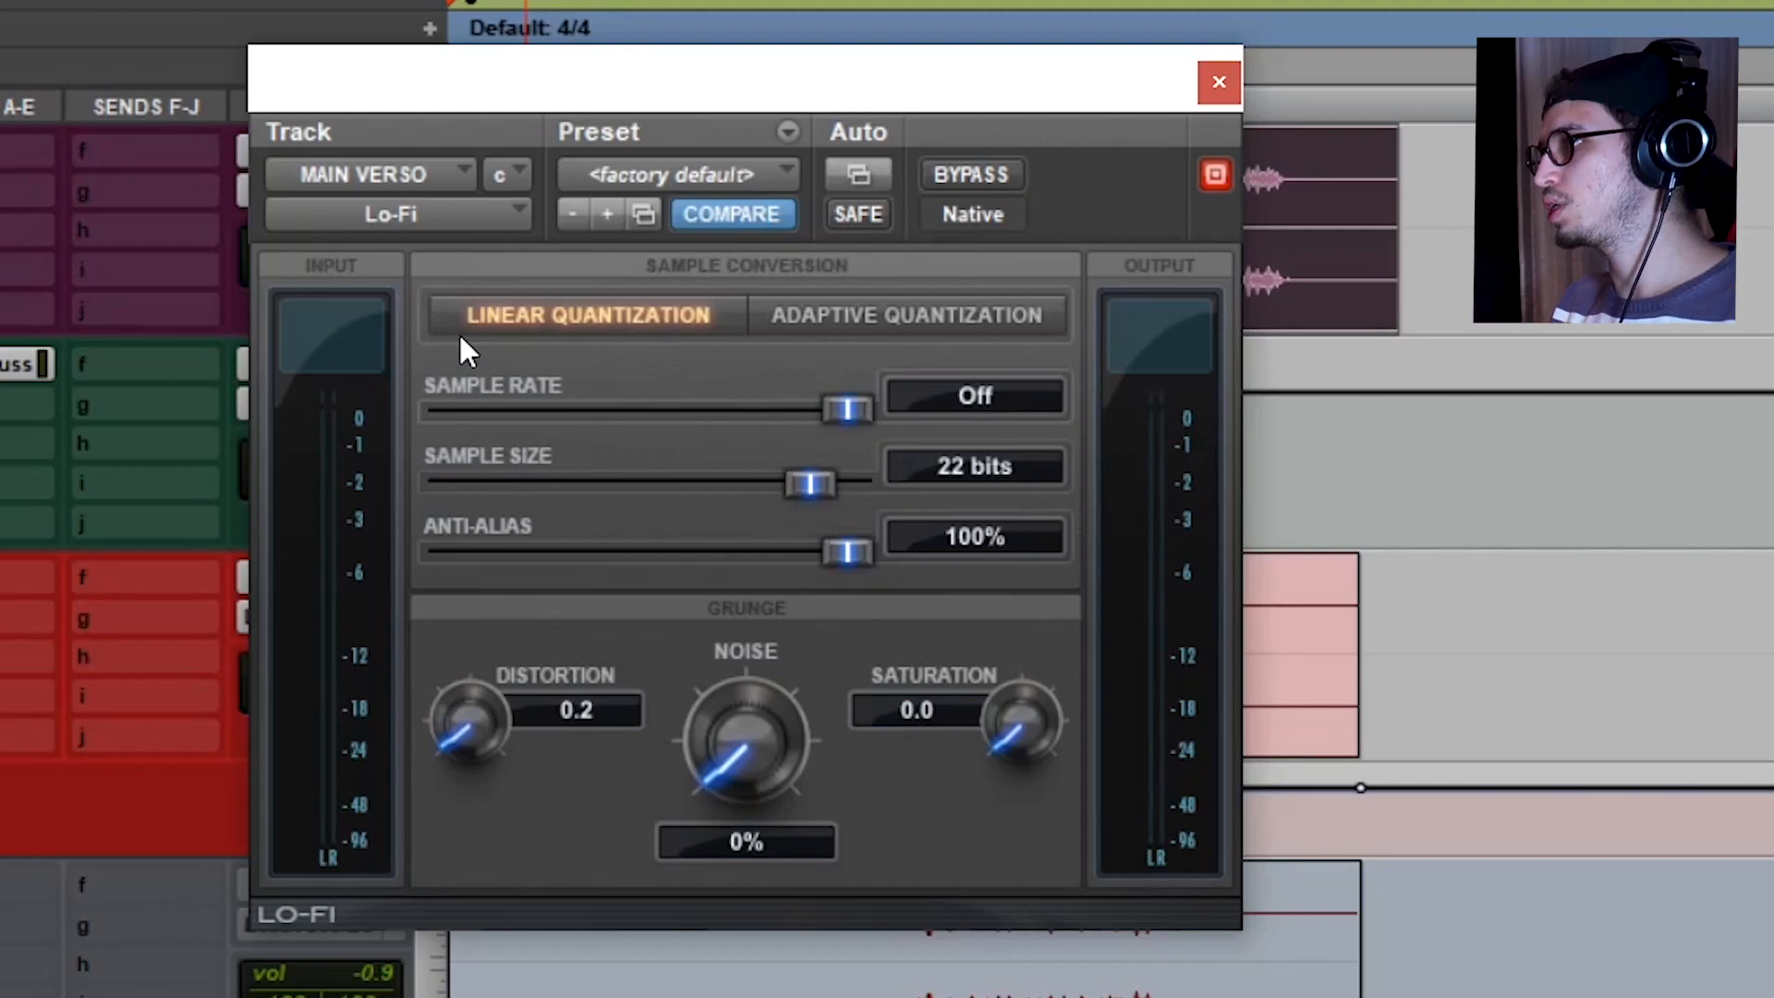
{"action": "mouse_move", "coordinate": [767, 102]}
{"action": "left_mouse_down"}
{"action": "mouse_move", "coordinate": [602, 74]}
{"action": "mouse_move", "coordinate": [786, 128]}
{"action": "left_mouse_up"}
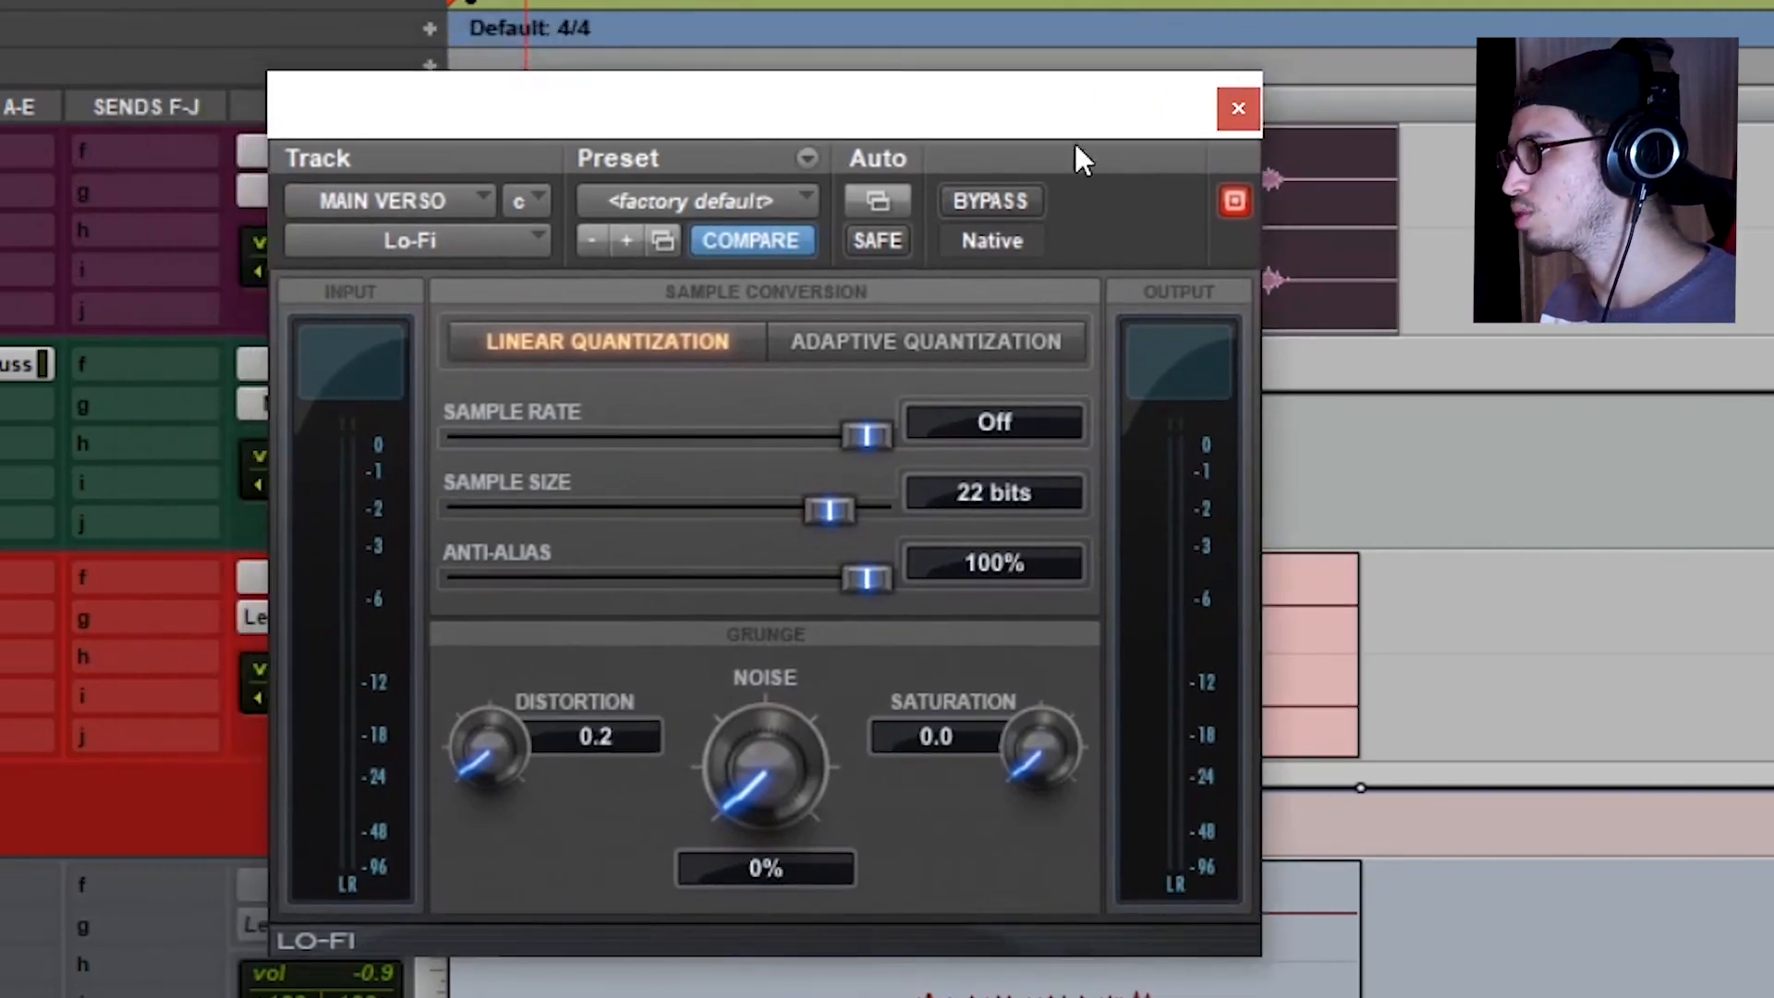
{"action": "left_click", "coordinate": [1239, 108]}
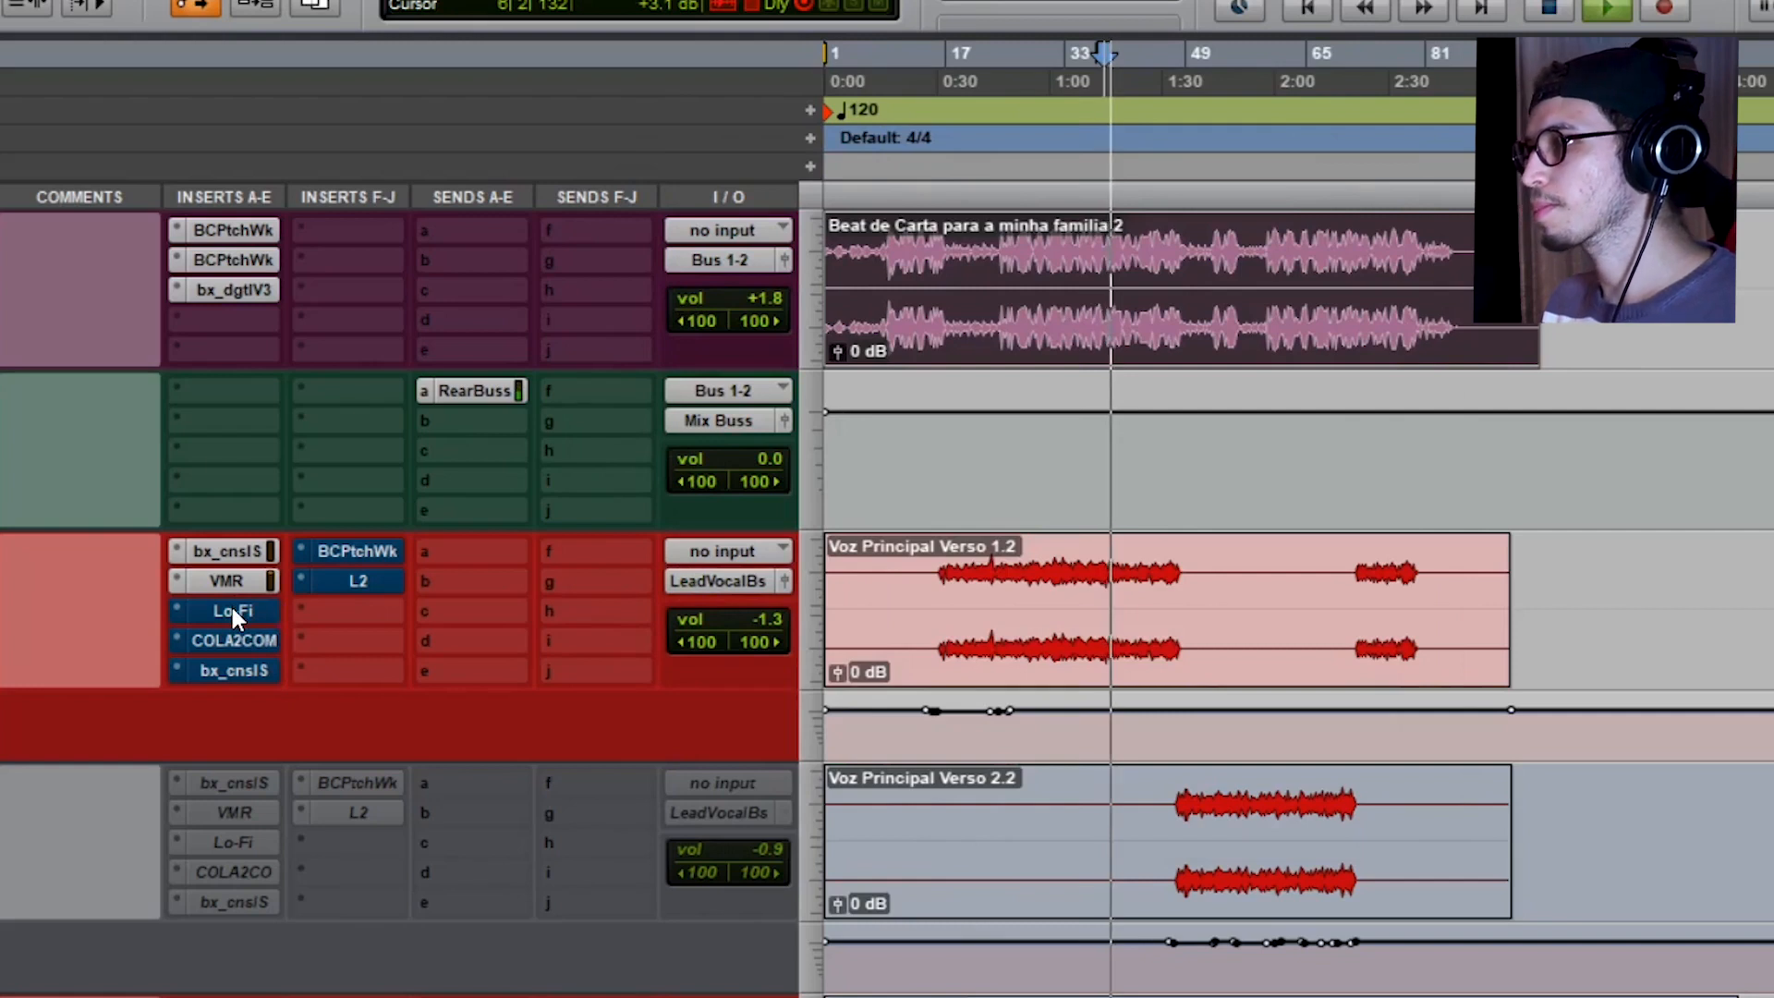
Compare the lead vocal with and without Lo-Fi during playback, leave the insert active and stop playback
{"action": "left_click", "coordinate": [231, 608], "text": "ctrl"}
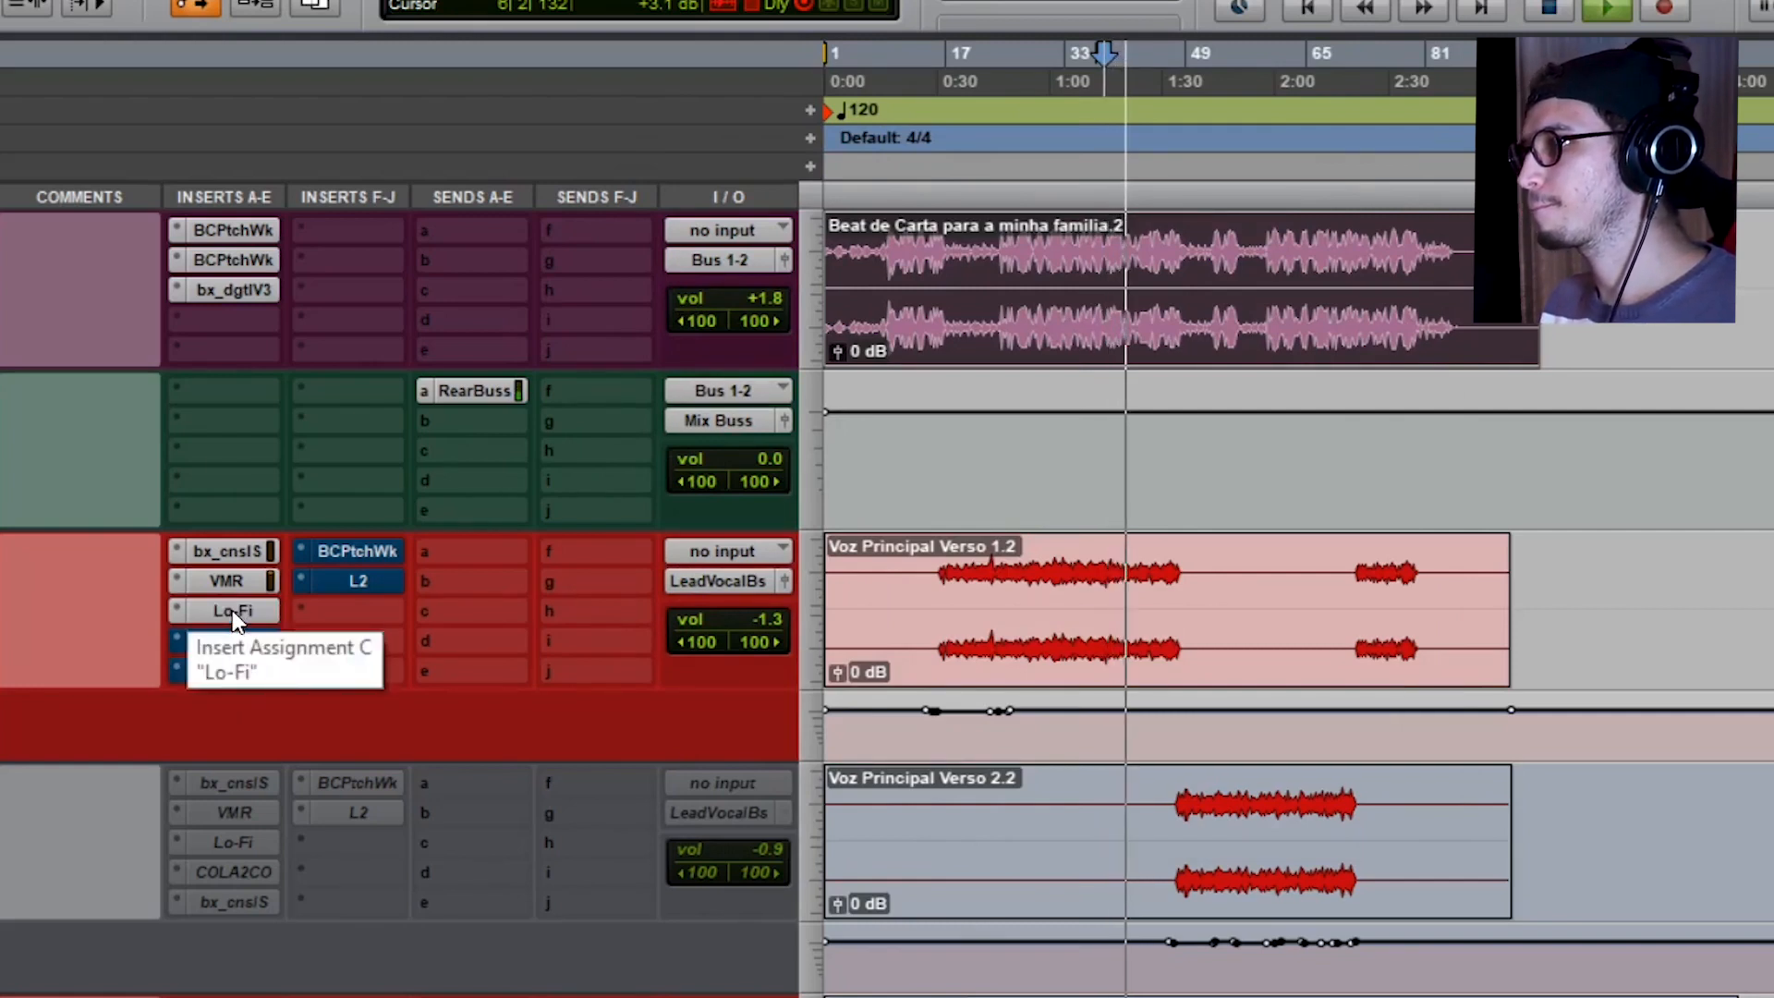
{"action": "left_click", "coordinate": [231, 609], "text": "ctrl"}
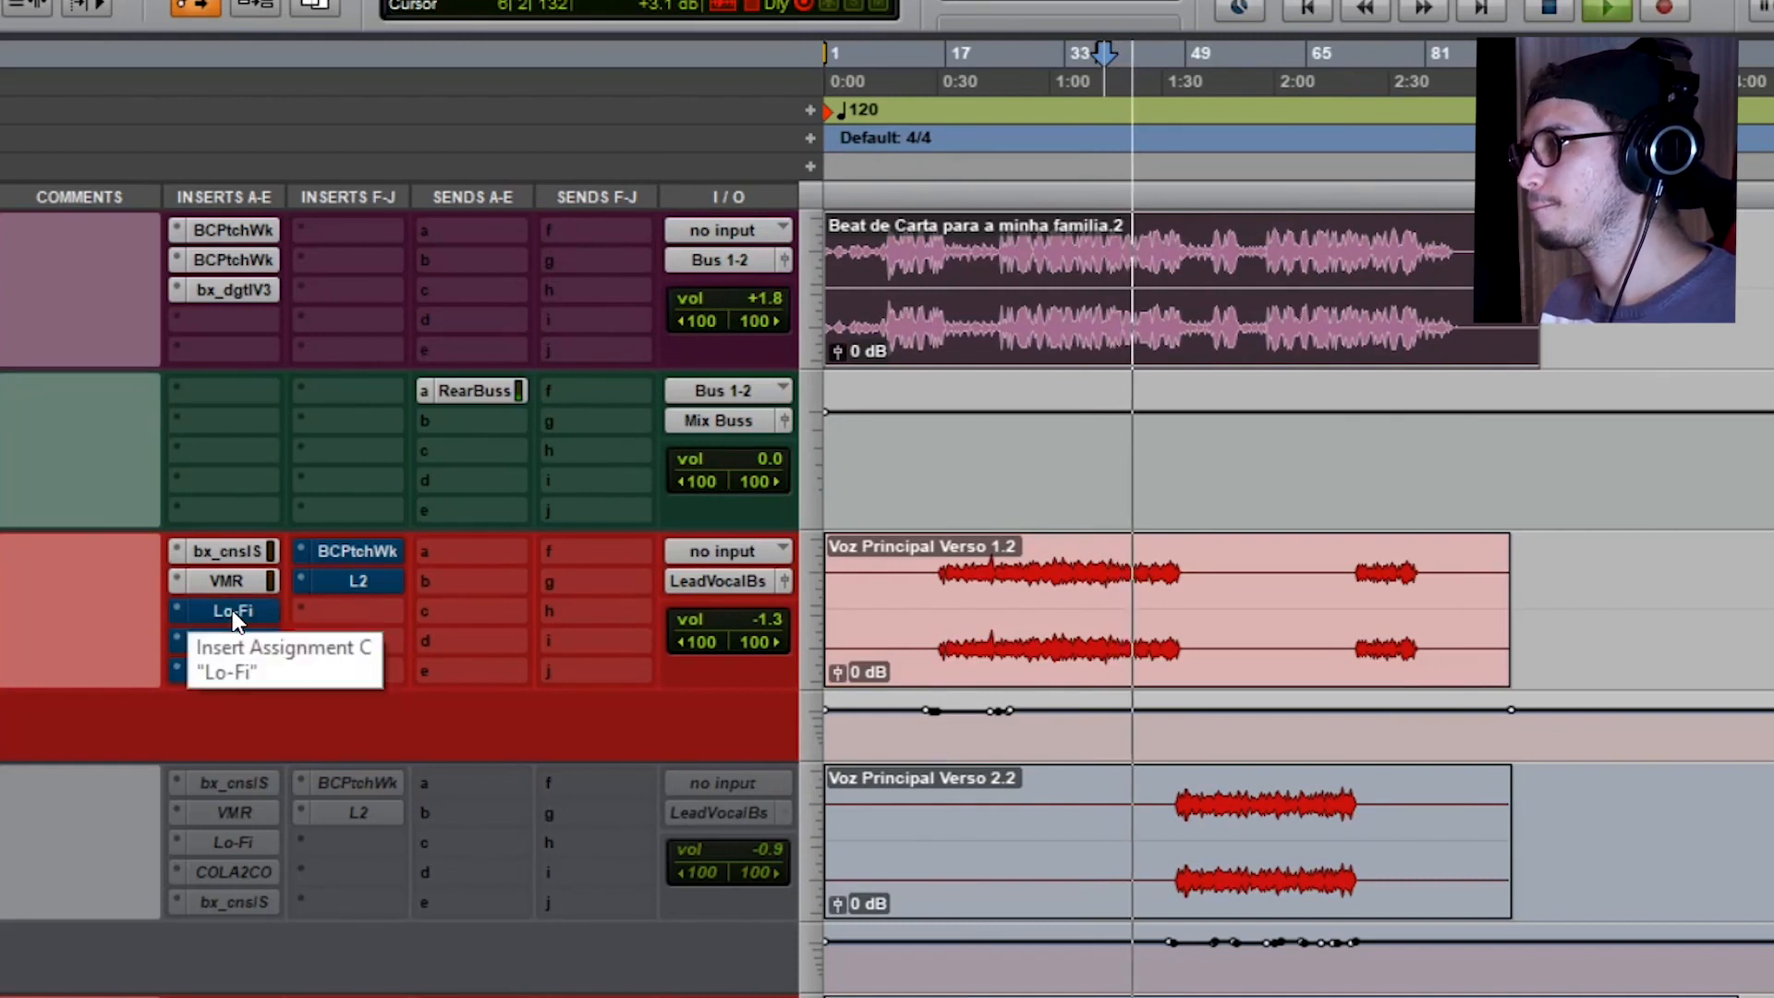
{"action": "left_click", "coordinate": [231, 610], "text": "ctrl"}
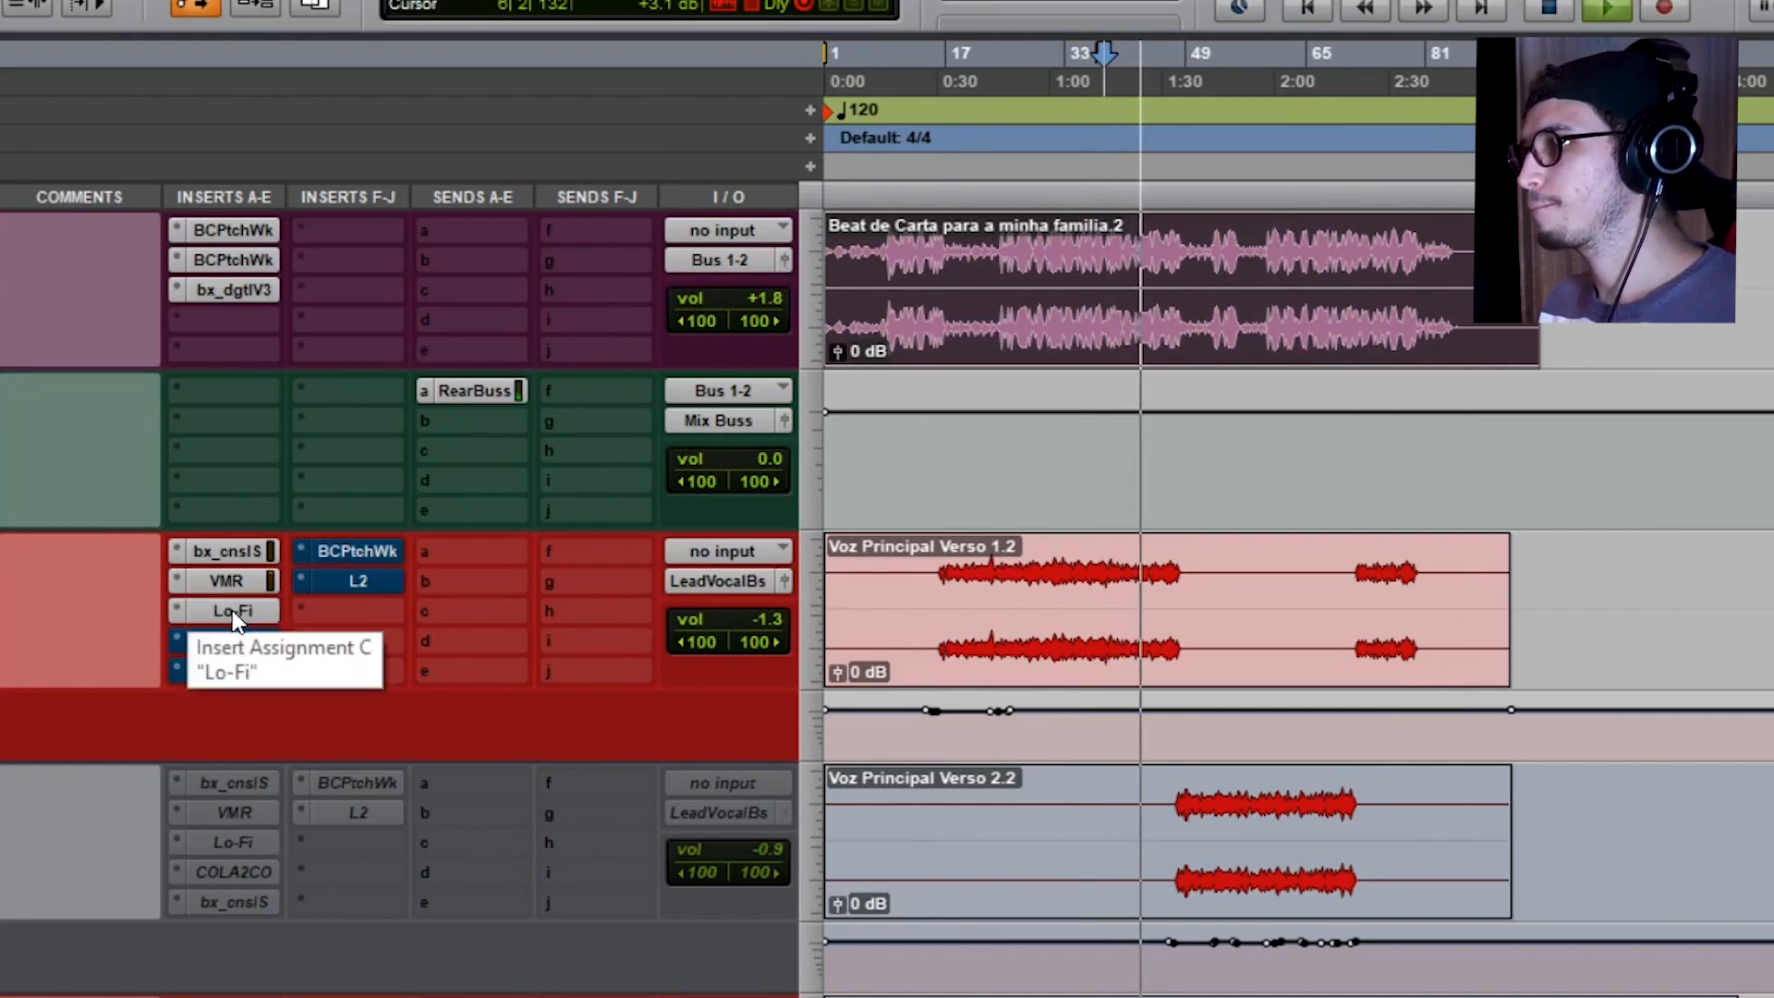
{"action": "key", "text": "space"}
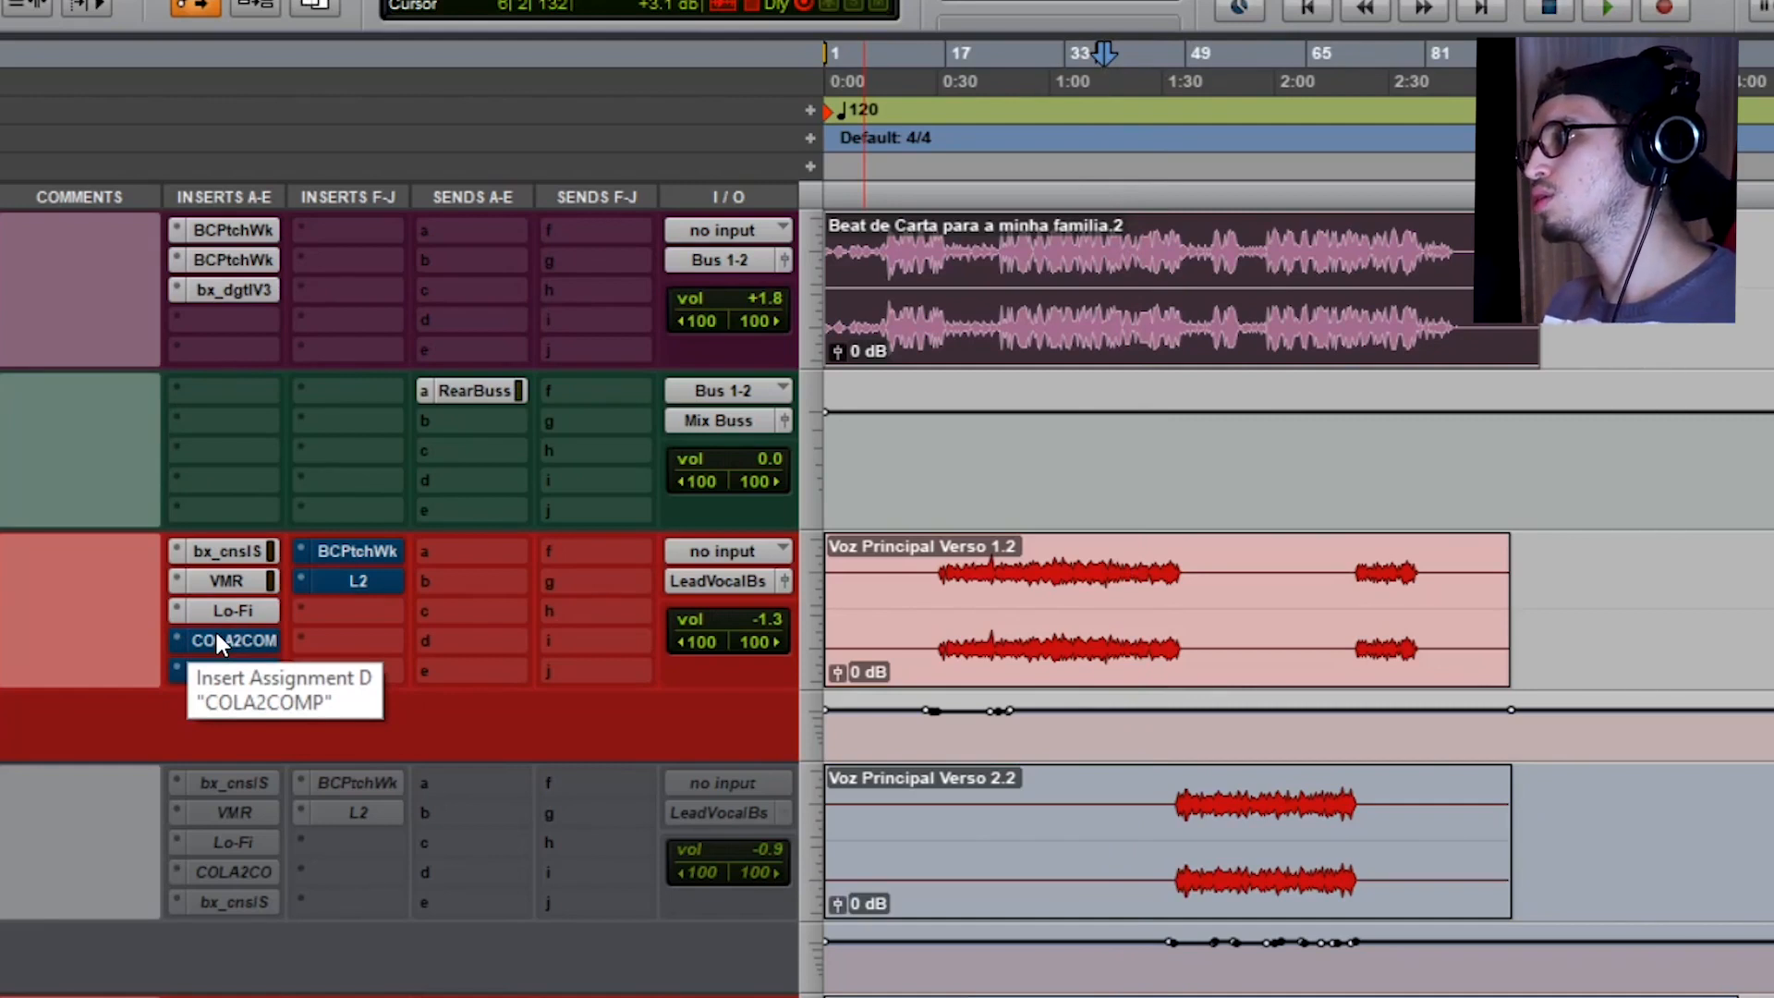
Open the COLA2COMP compressor on MAIN VERSO, take it out of bypass and reposition its window to show all controls
{"action": "left_click", "coordinate": [218, 636]}
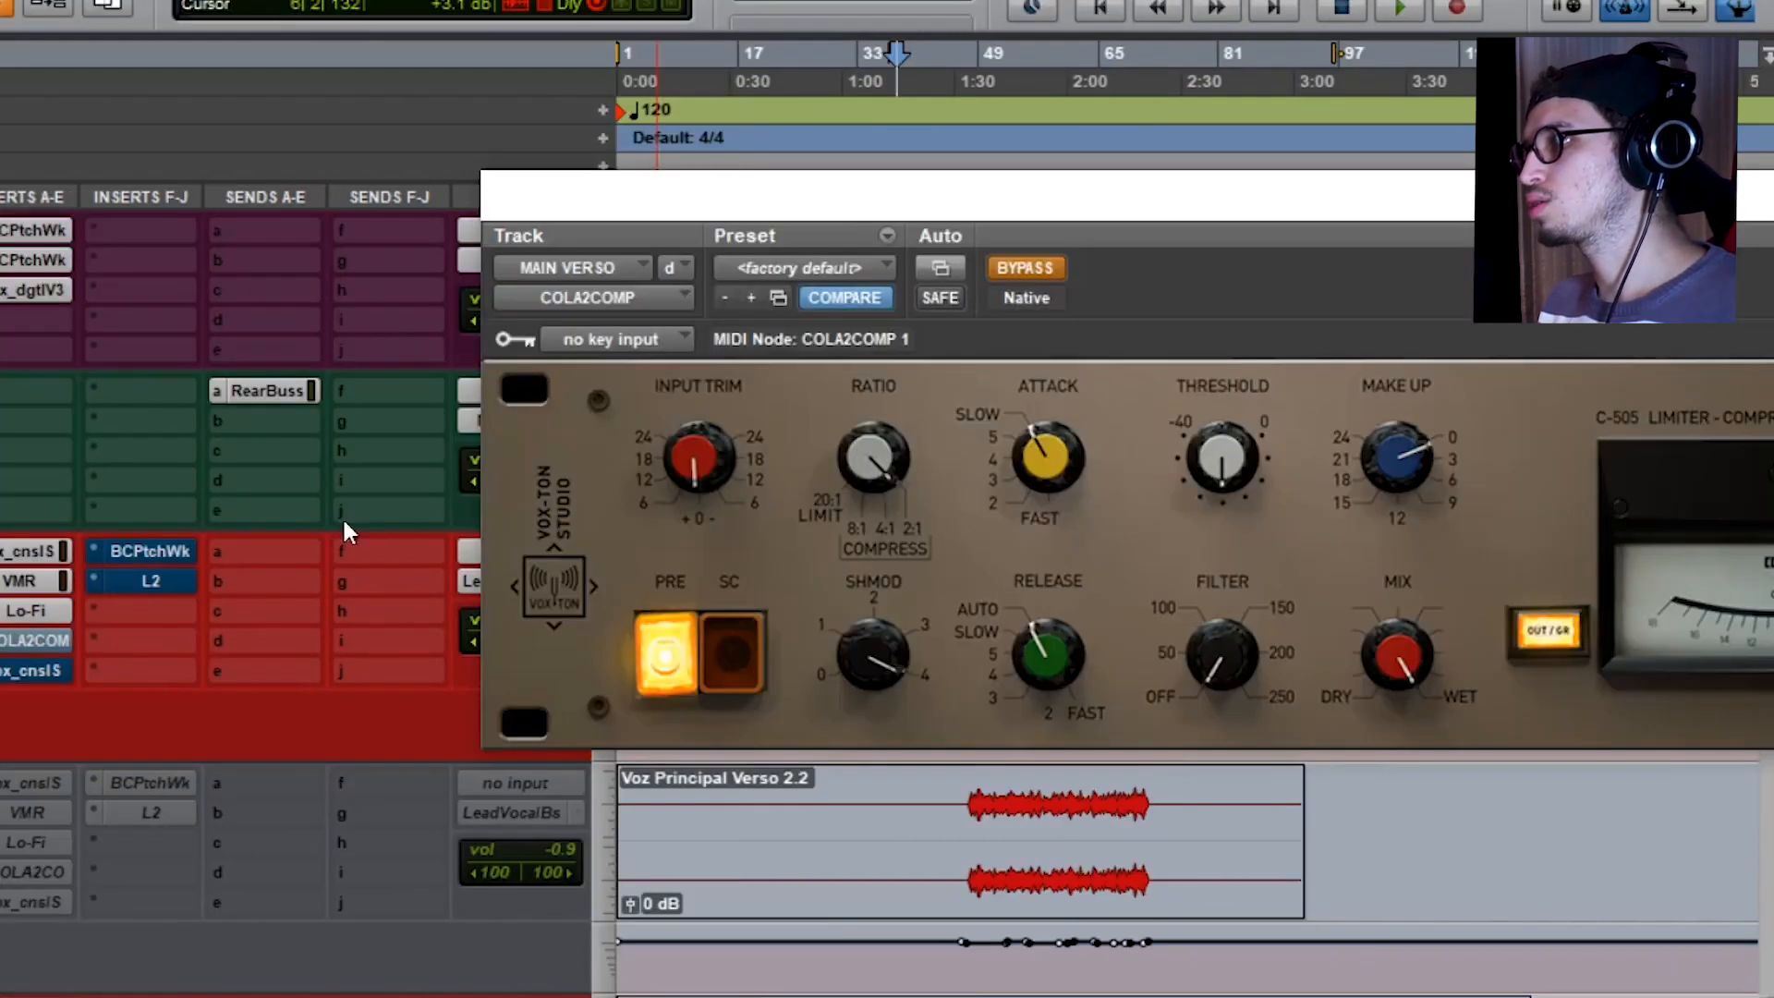
{"action": "left_click_drag", "start_coordinate": [887, 209], "coordinate": [518, 306]}
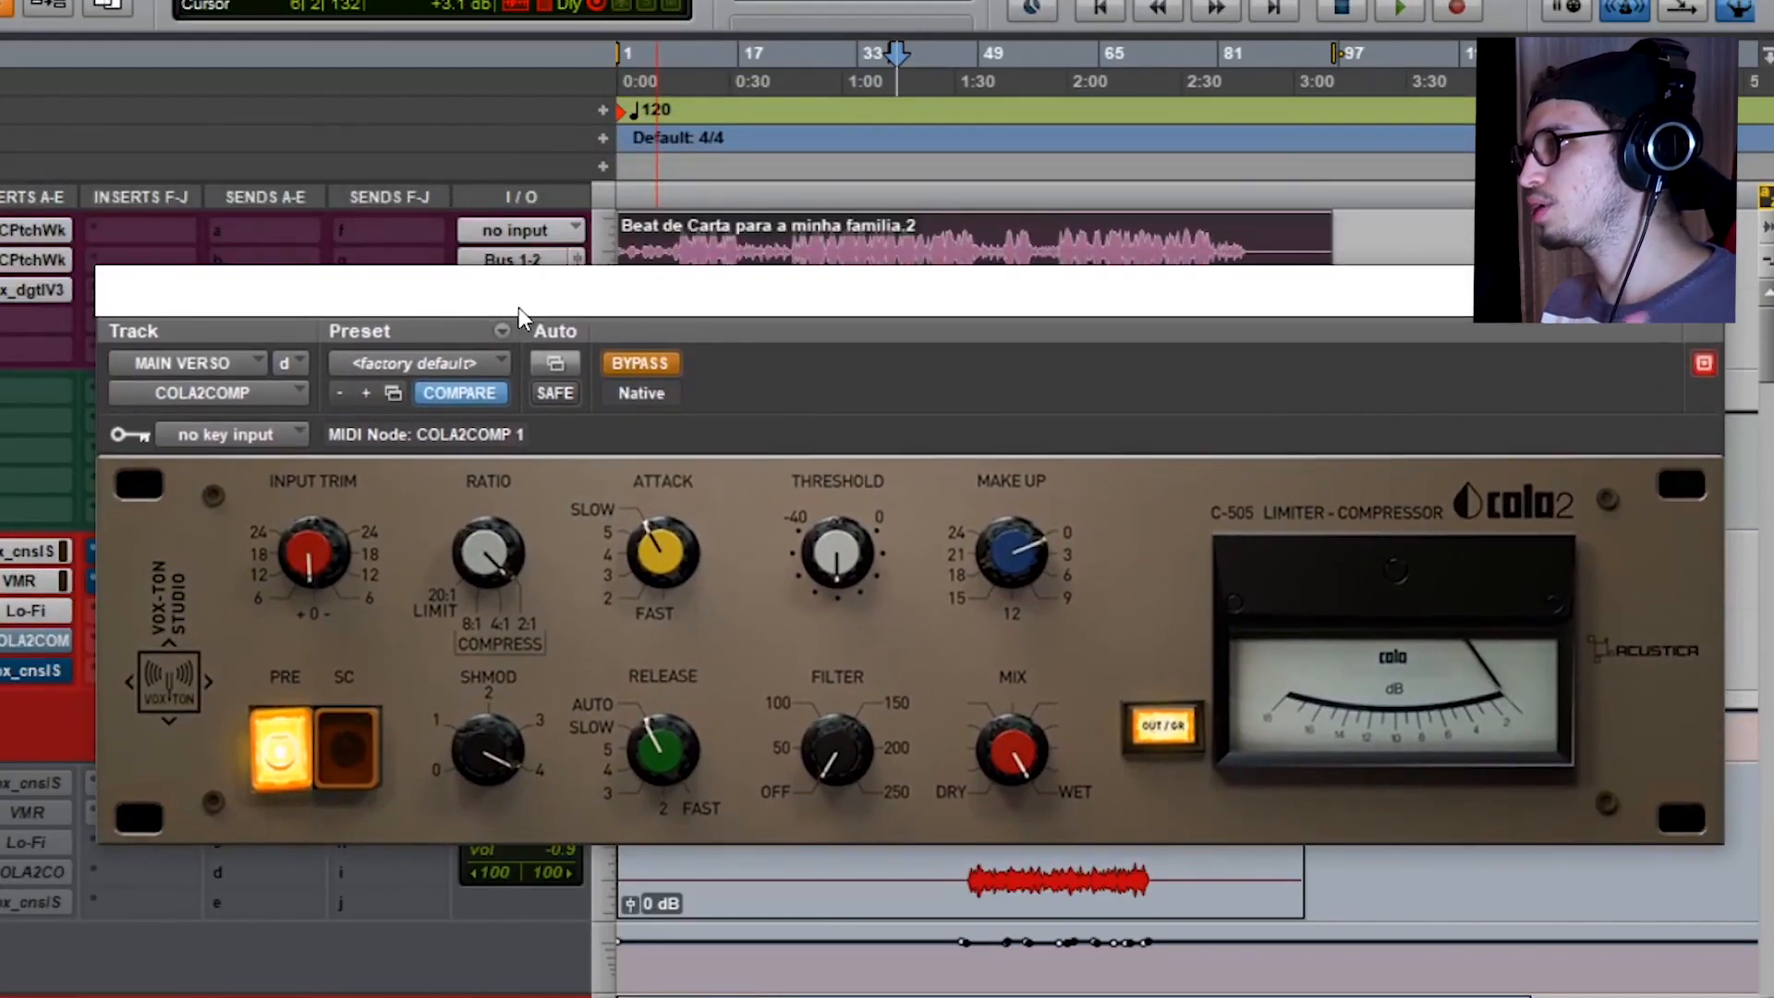
{"action": "left_click_drag", "start_coordinate": [648, 303], "coordinate": [651, 298]}
{"action": "left_click", "coordinate": [641, 362]}
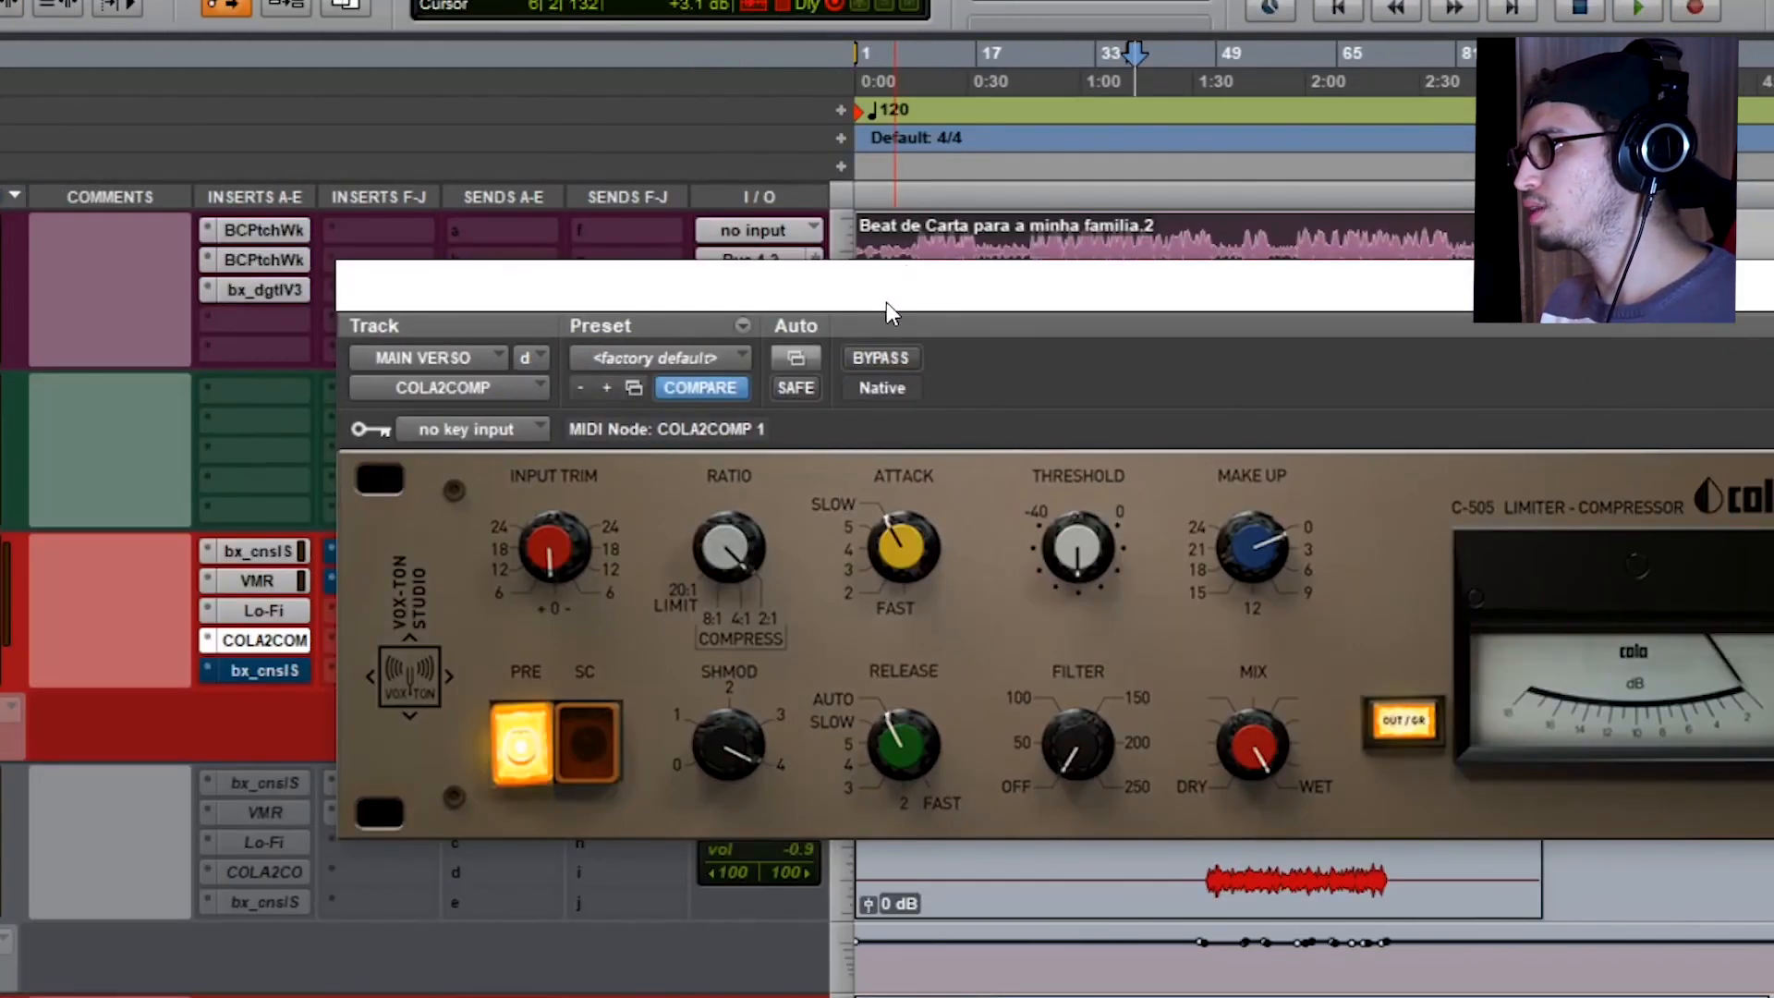
{"action": "left_click_drag", "start_coordinate": [885, 302], "coordinate": [623, 314]}
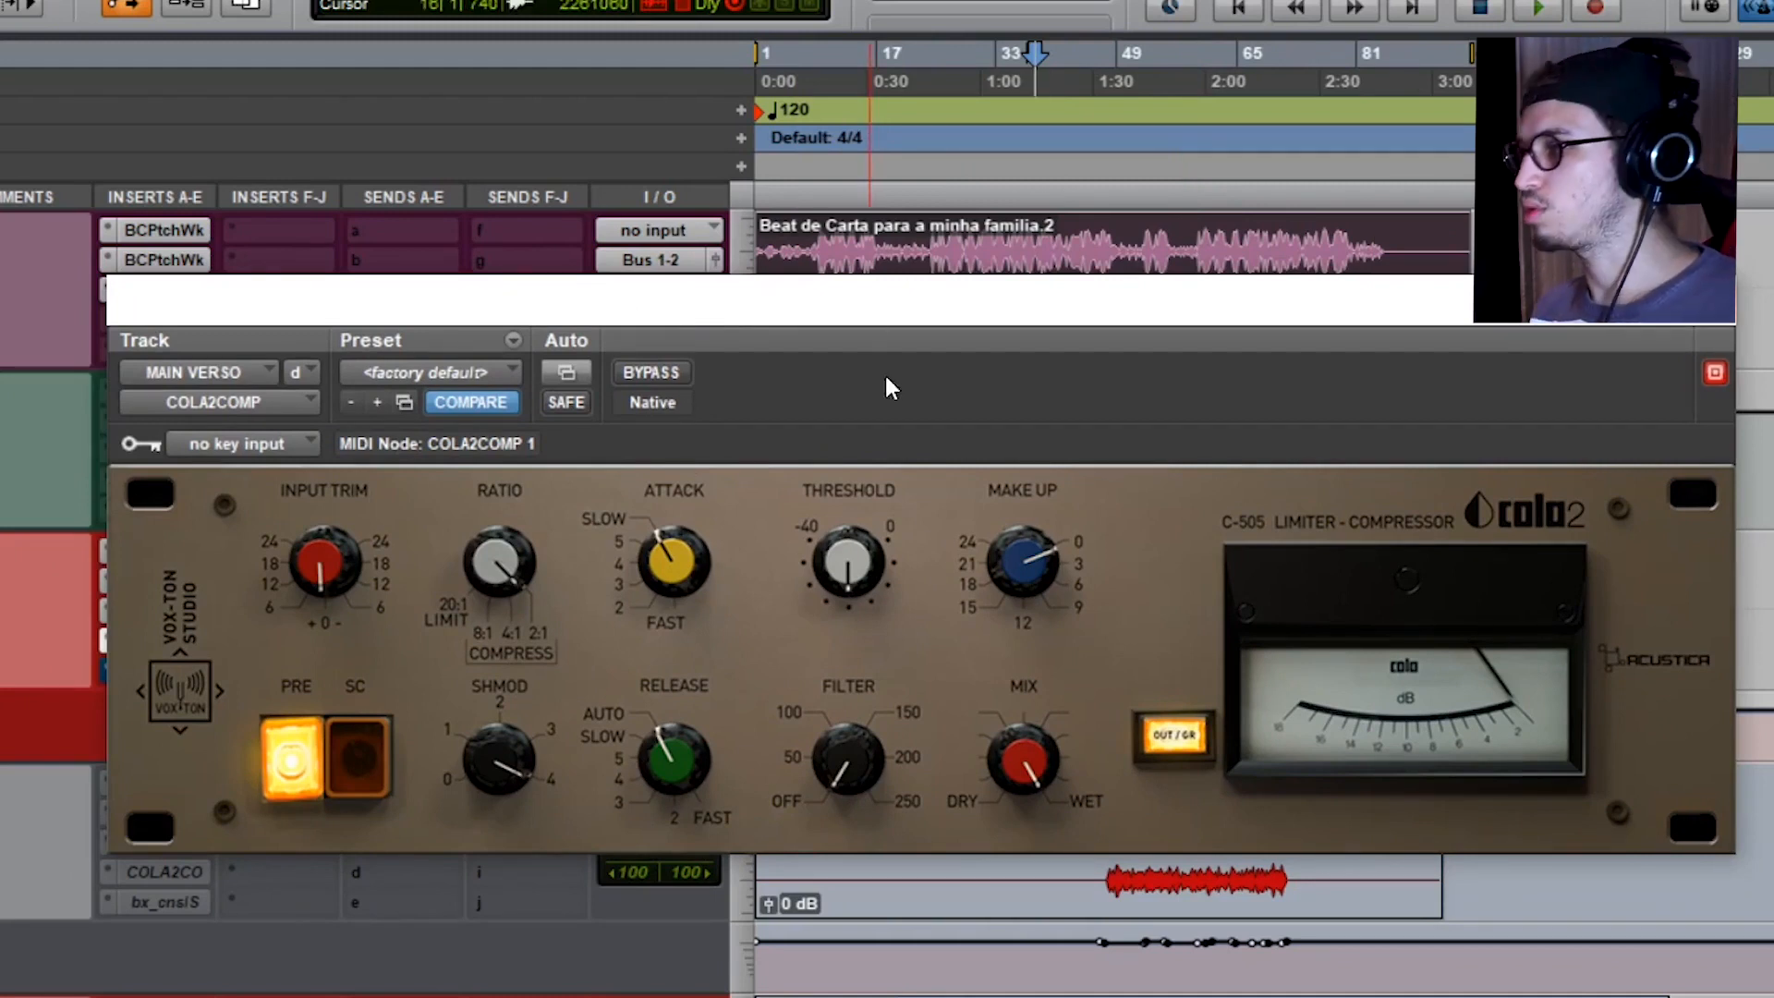
{"action": "left_click_drag", "start_coordinate": [830, 319], "coordinate": [774, 333]}
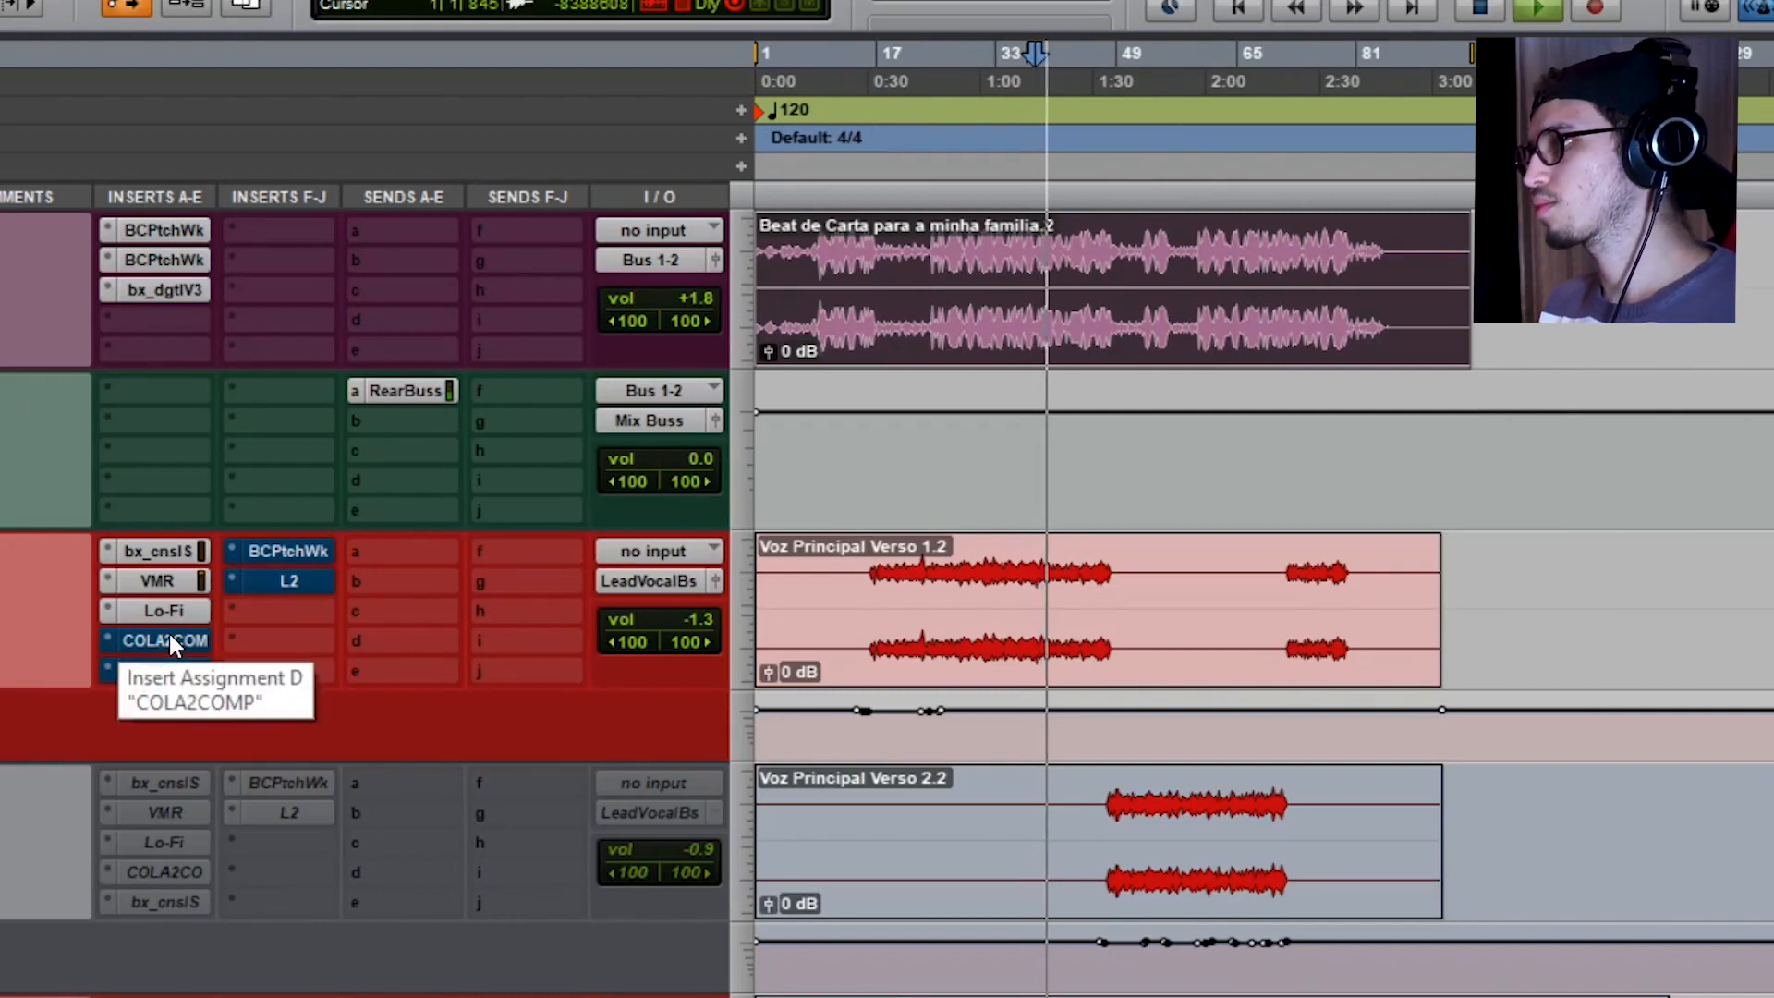
Compare the lead vocal with and without COLA2COMP during playback, leaving the compressor active
{"action": "left_click", "coordinate": [170, 638], "text": "ctrl"}
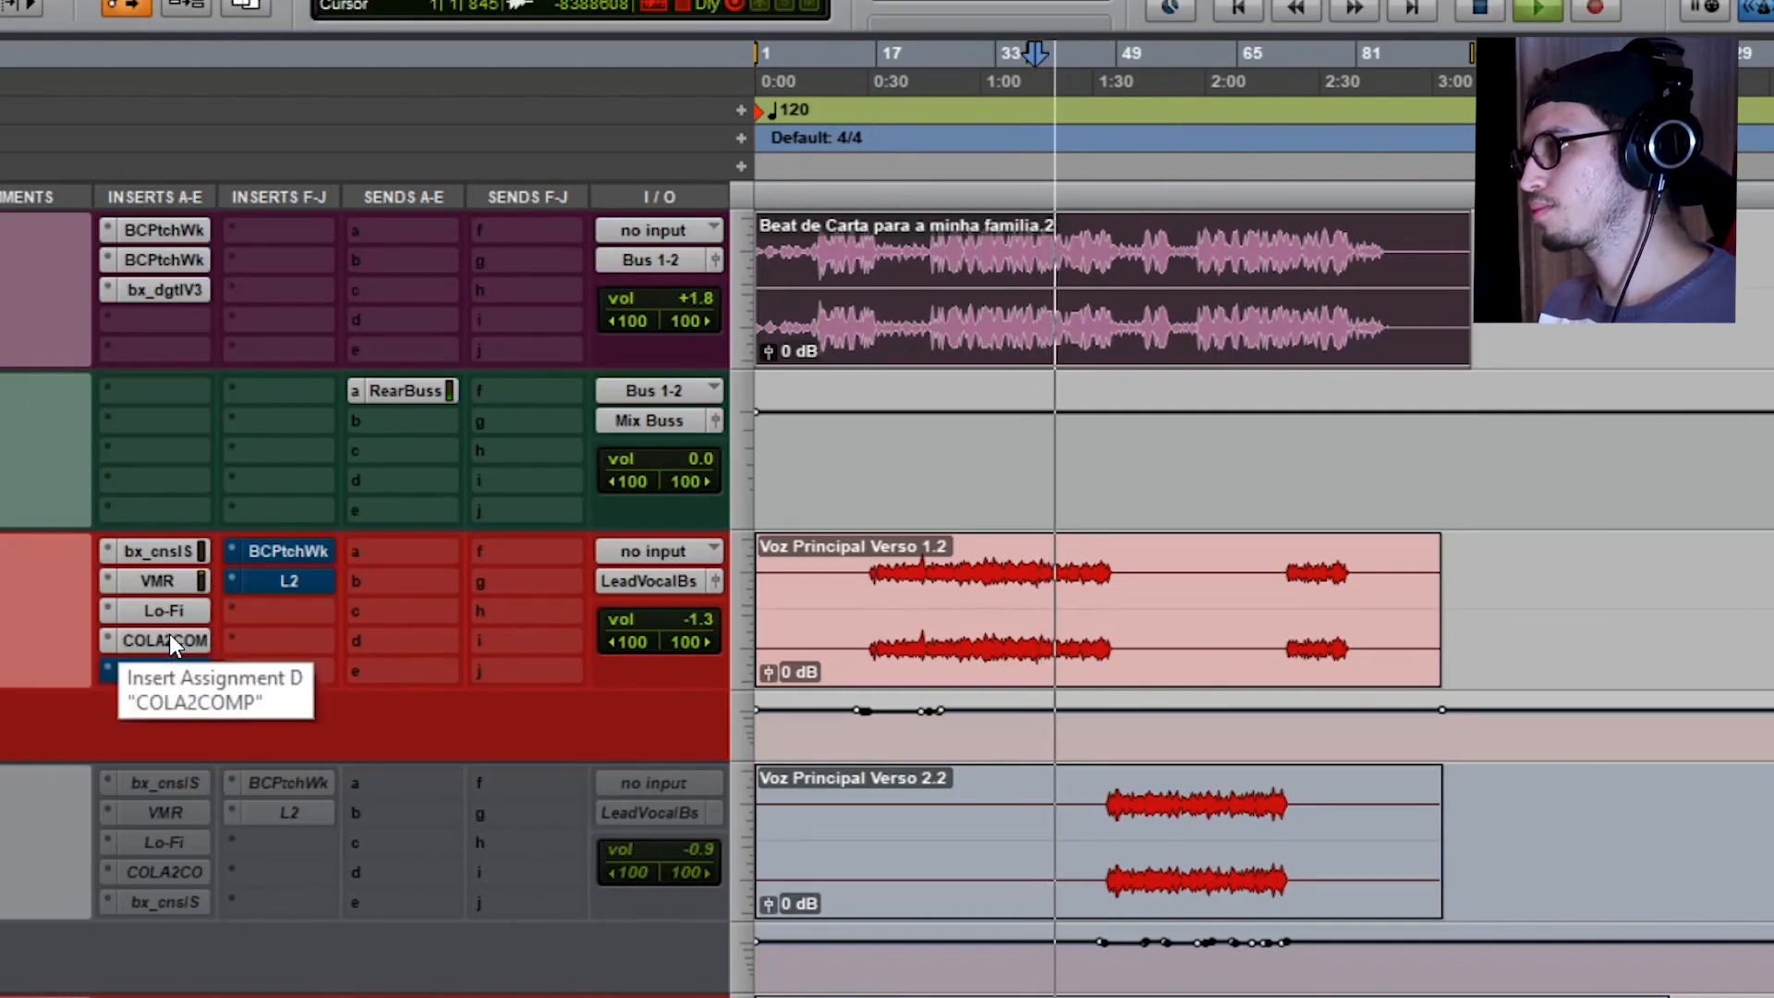
{"action": "left_click", "coordinate": [169, 640], "text": "ctrl"}
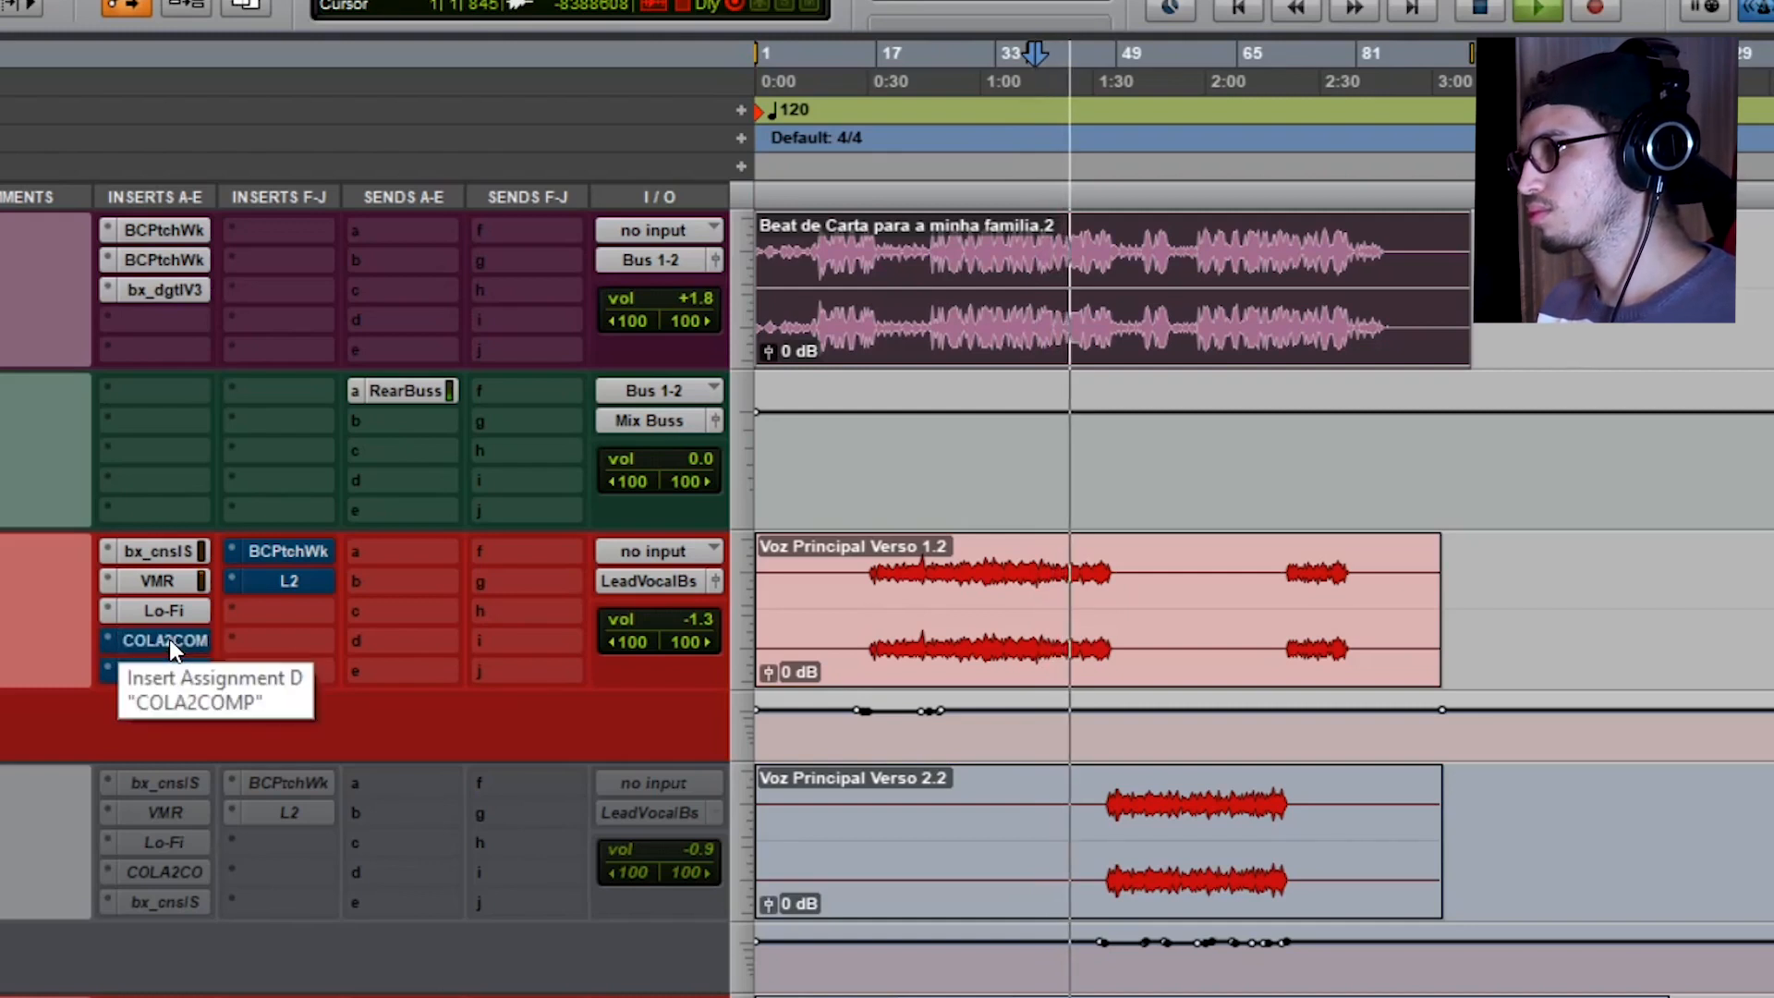
{"action": "left_click", "coordinate": [169, 639], "text": "ctrl"}
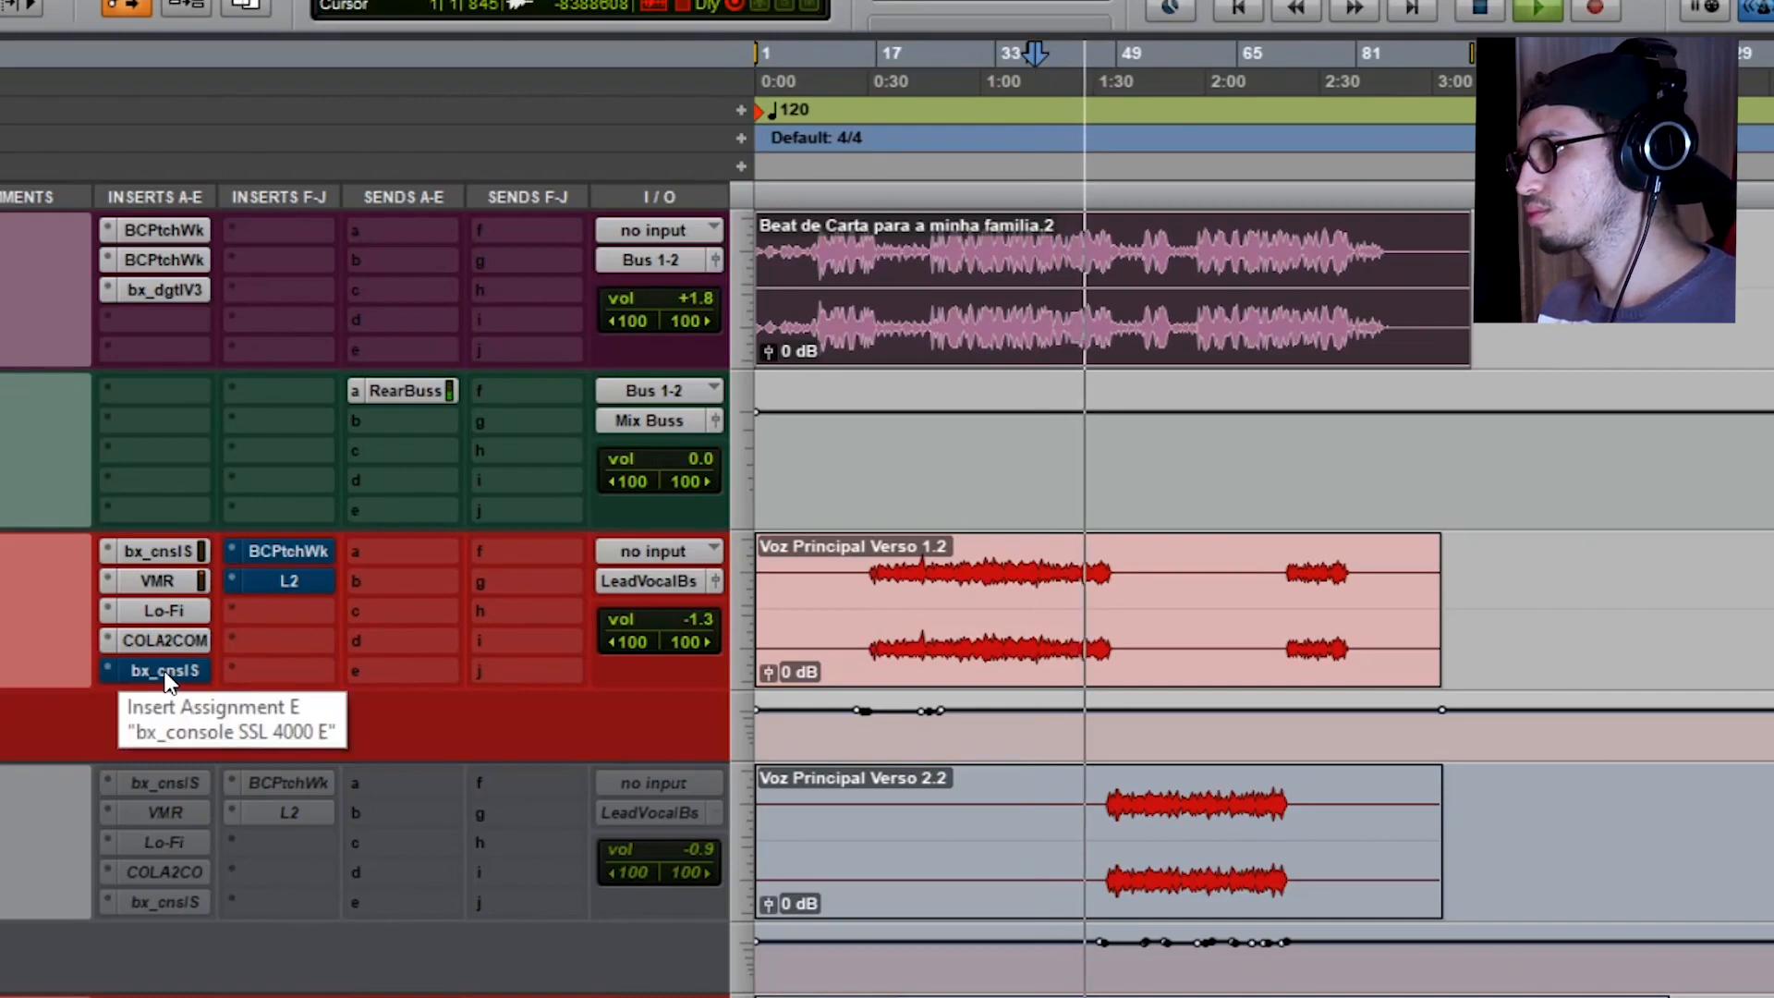
Open the bx_console SSL 4000 E insert on MAIN VERSO, examine its channel-strip settings in full view and close its window
{"action": "left_click", "coordinate": [167, 673]}
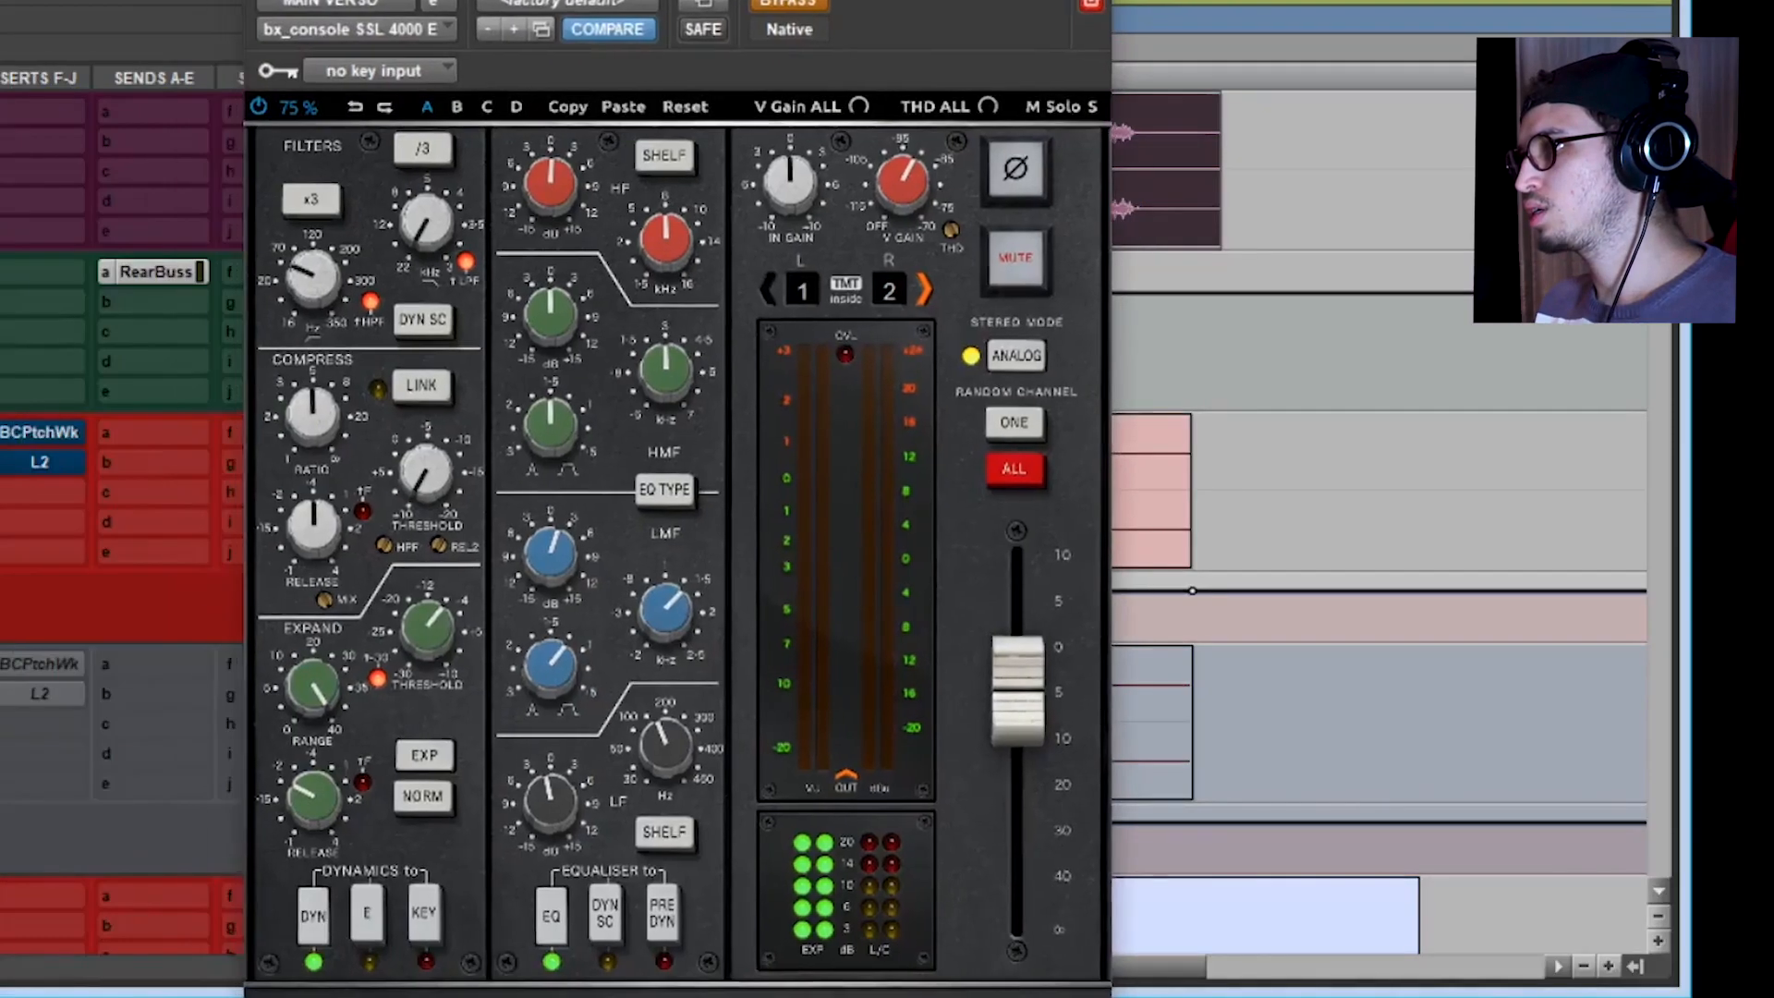
{"action": "left_click_drag", "start_coordinate": [532, 2], "coordinate": [724, 2]}
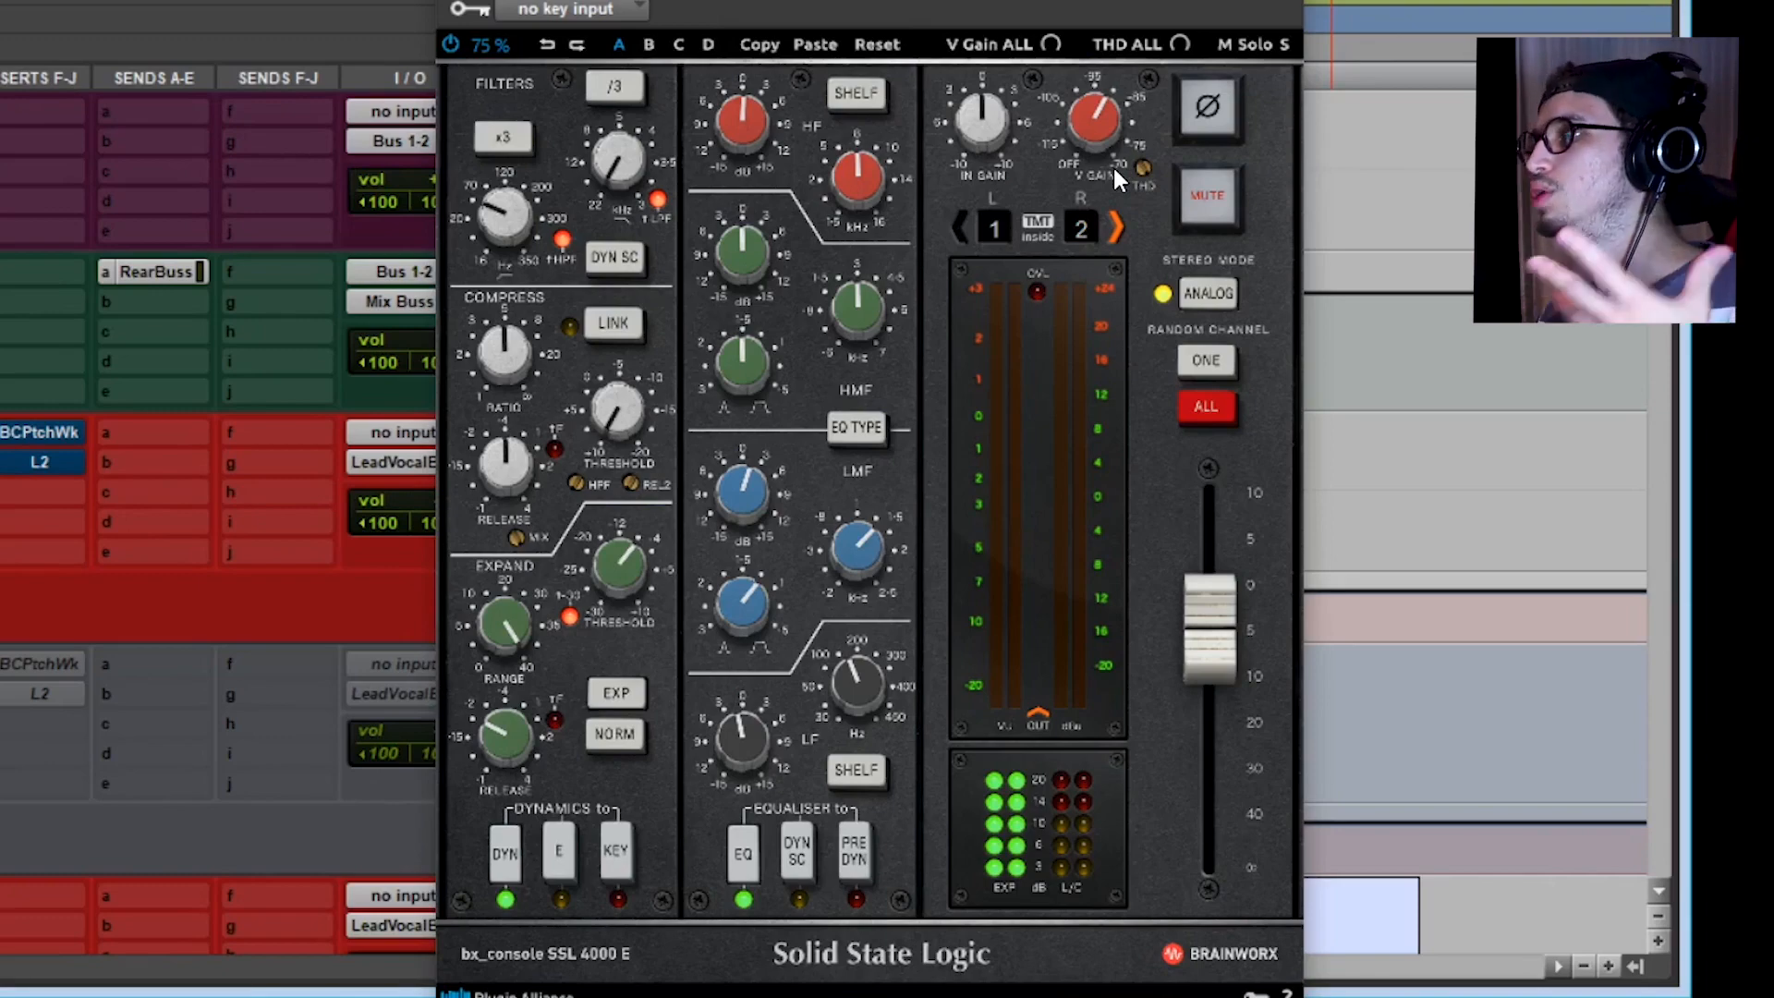
{"action": "left_click_drag", "start_coordinate": [1112, 0], "coordinate": [982, 0]}
{"action": "left_click", "coordinate": [1160, 0]}
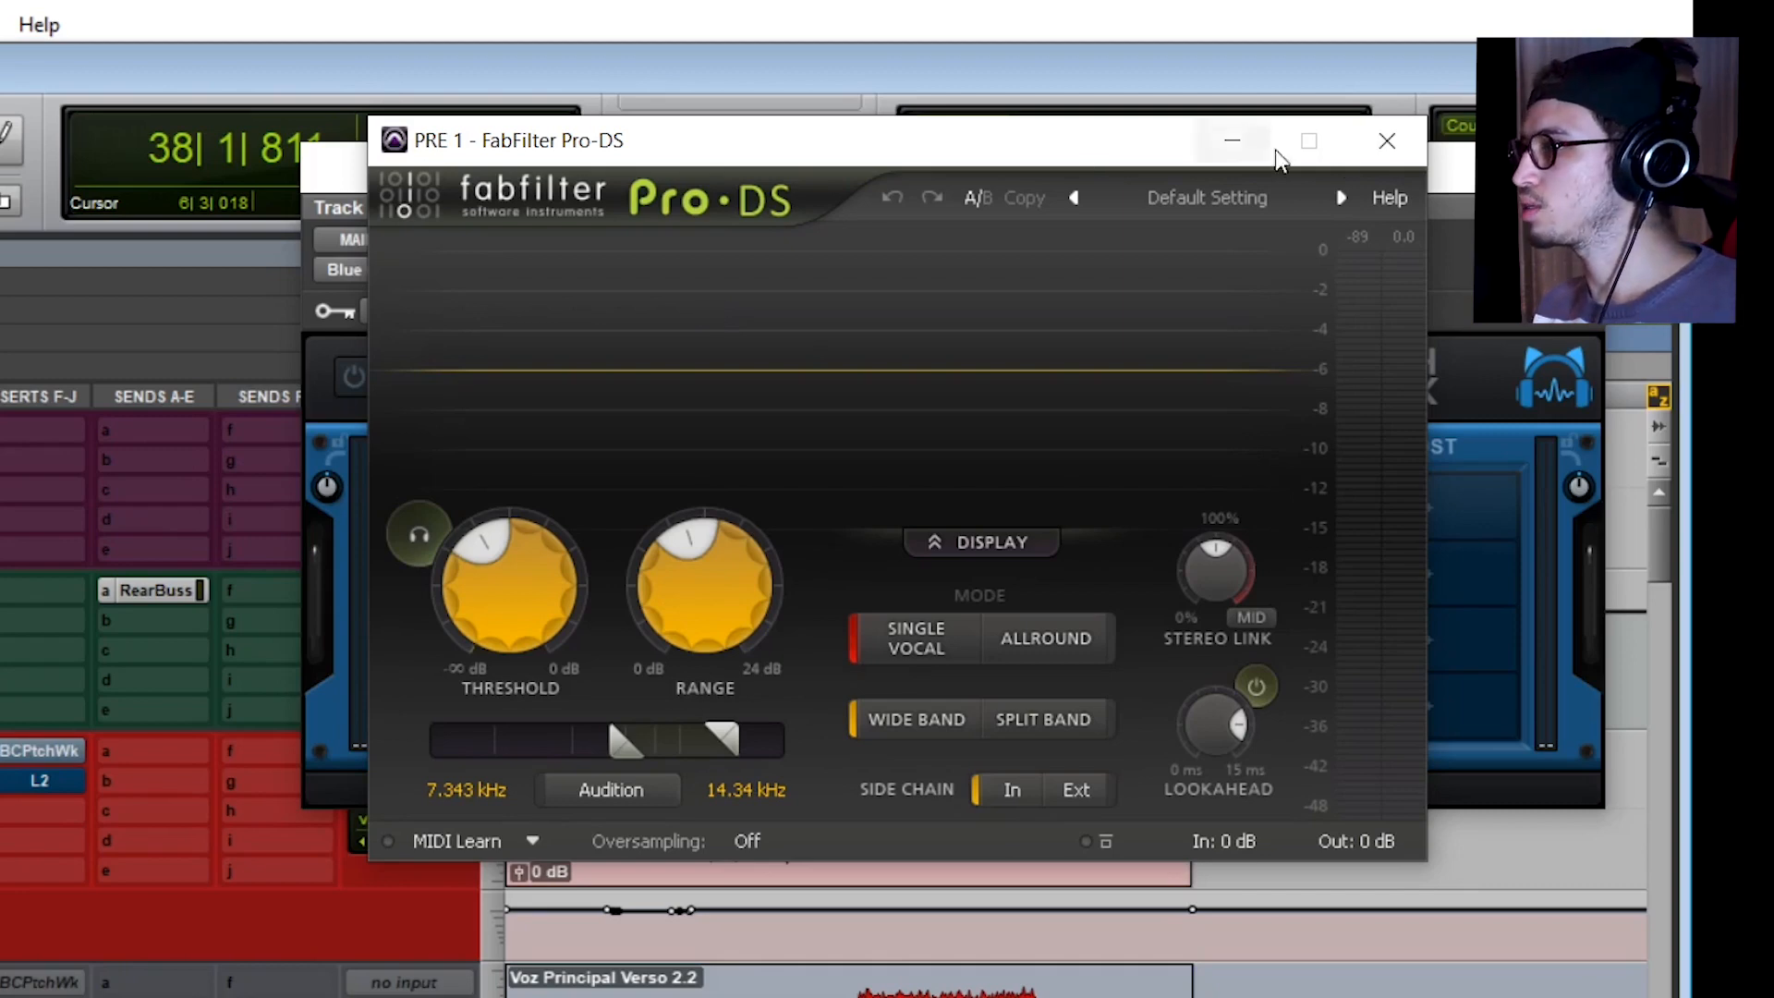
Close the Pro-DS de-esser window and examine the L2 limiter settings on MAIN VERSO, moving its window clear of the tracks
{"action": "left_click", "coordinate": [1392, 150]}
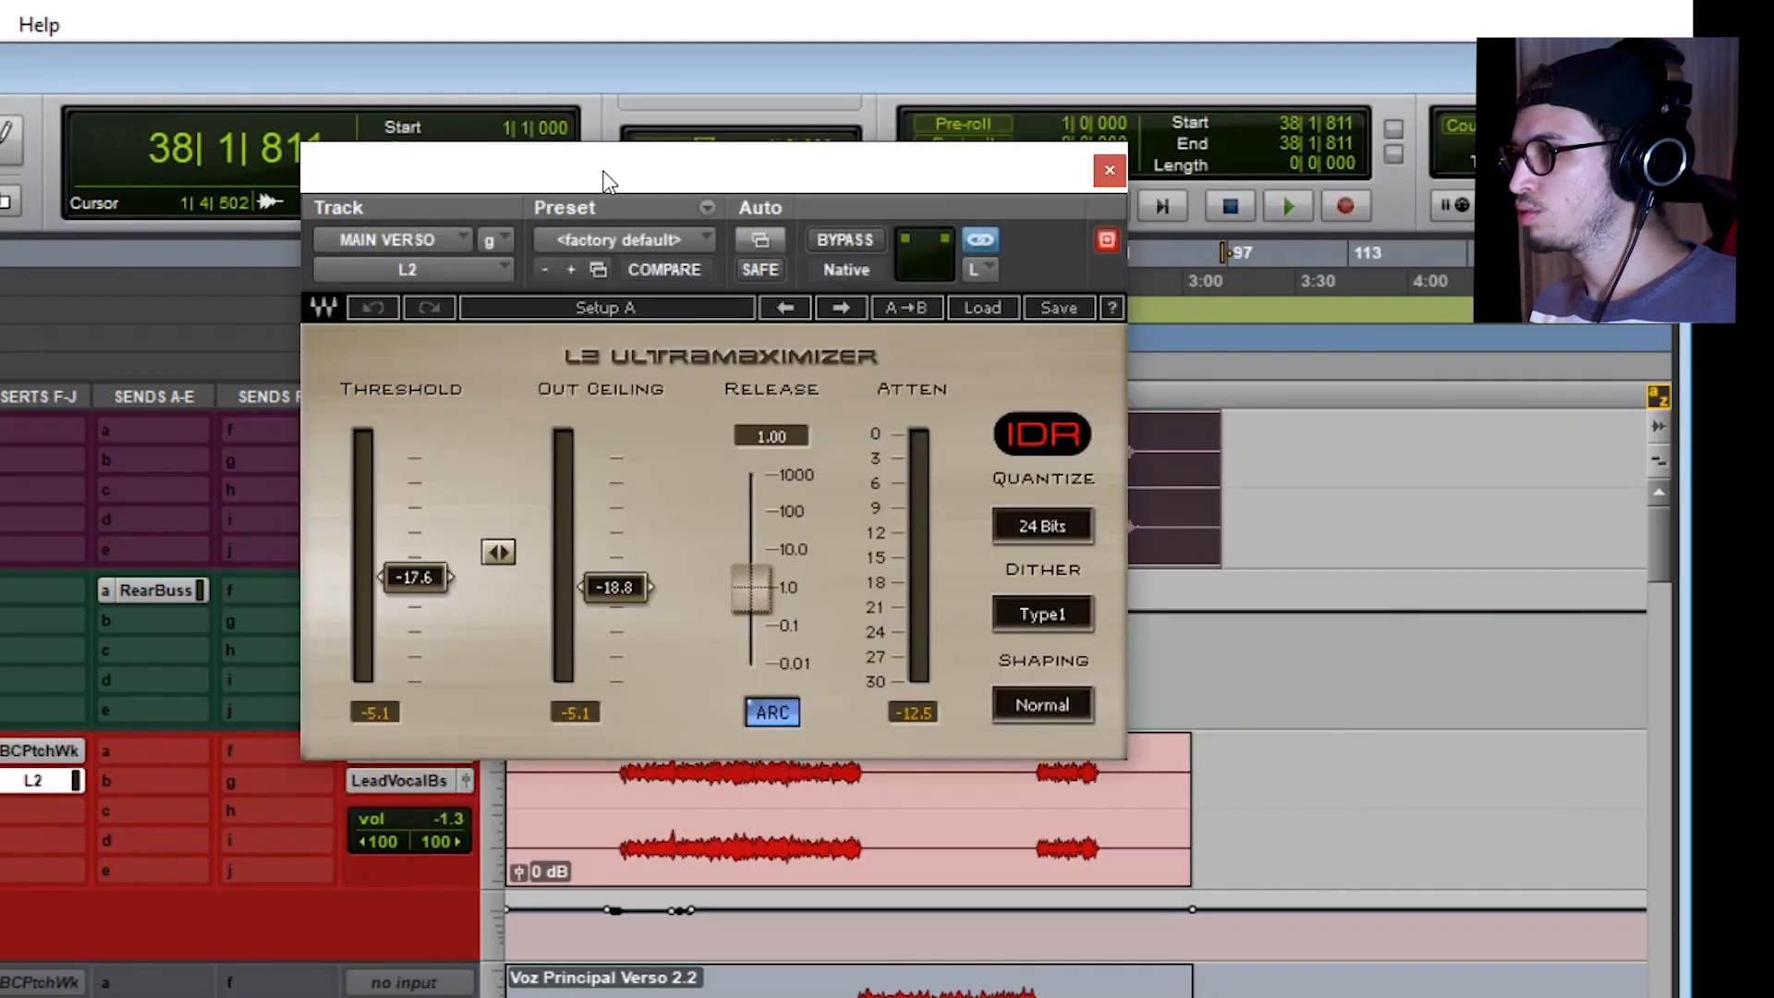
{"action": "left_click_drag", "start_coordinate": [604, 172], "coordinate": [619, 370]}
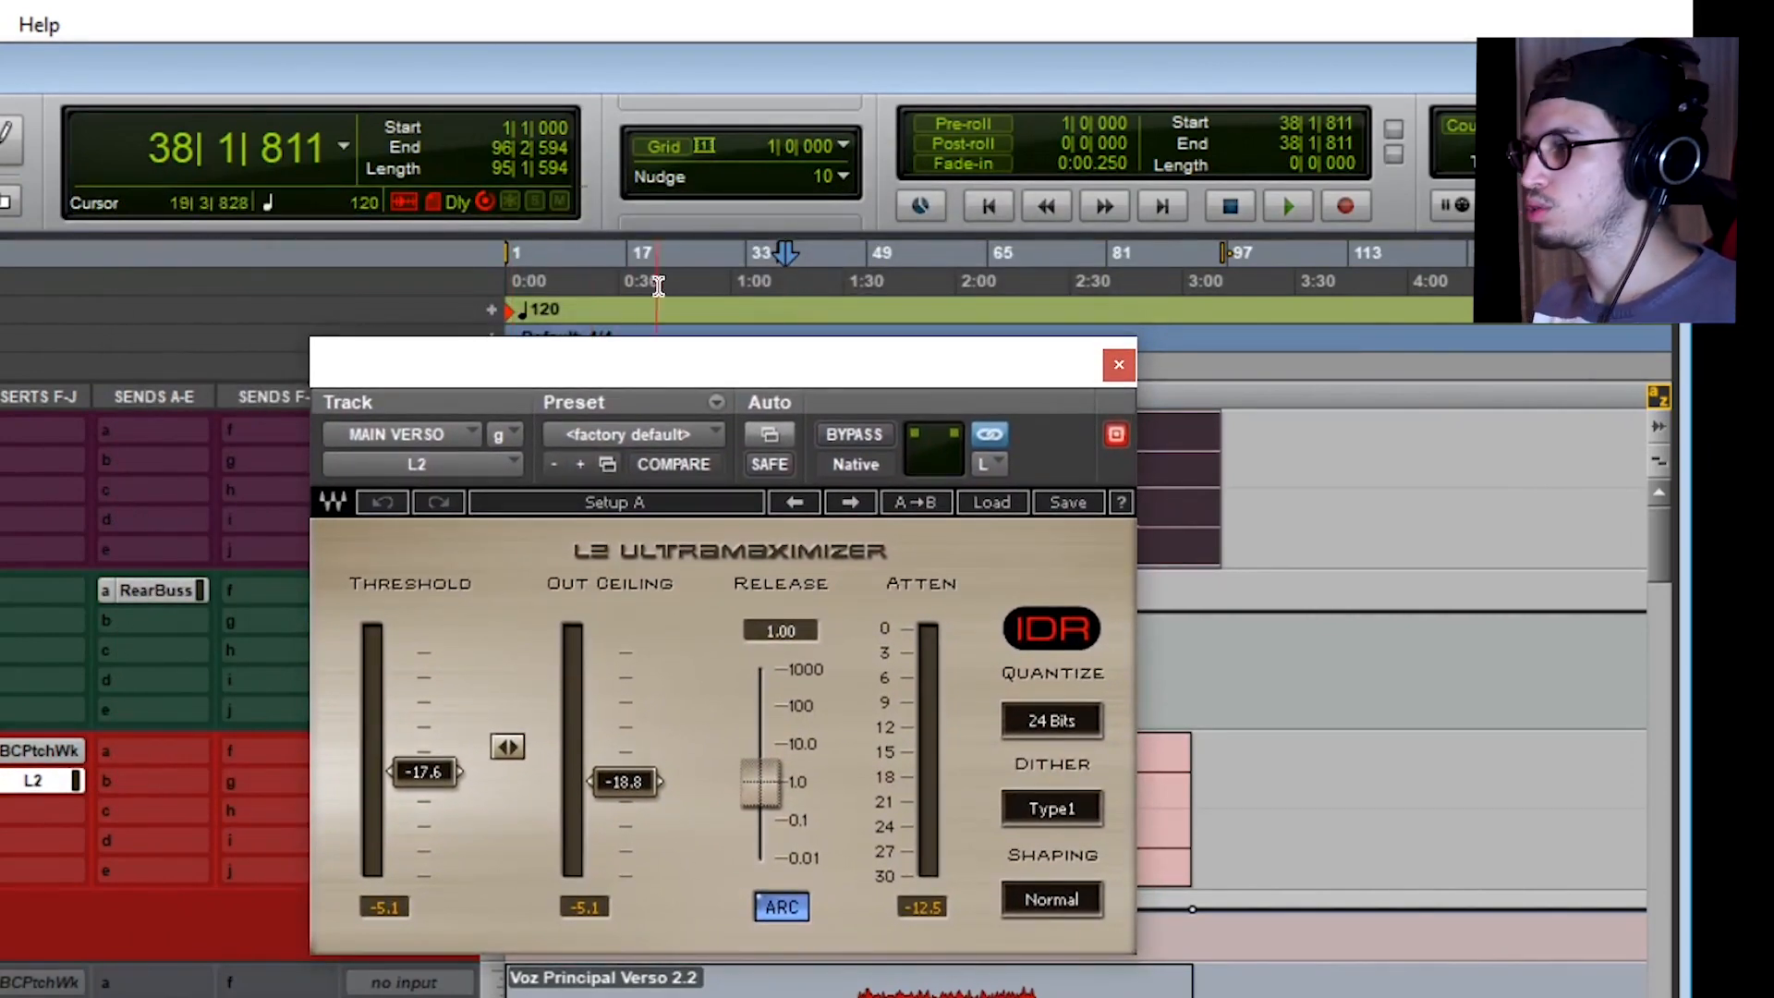
{"action": "left_click_drag", "start_coordinate": [600, 366], "coordinate": [654, 351]}
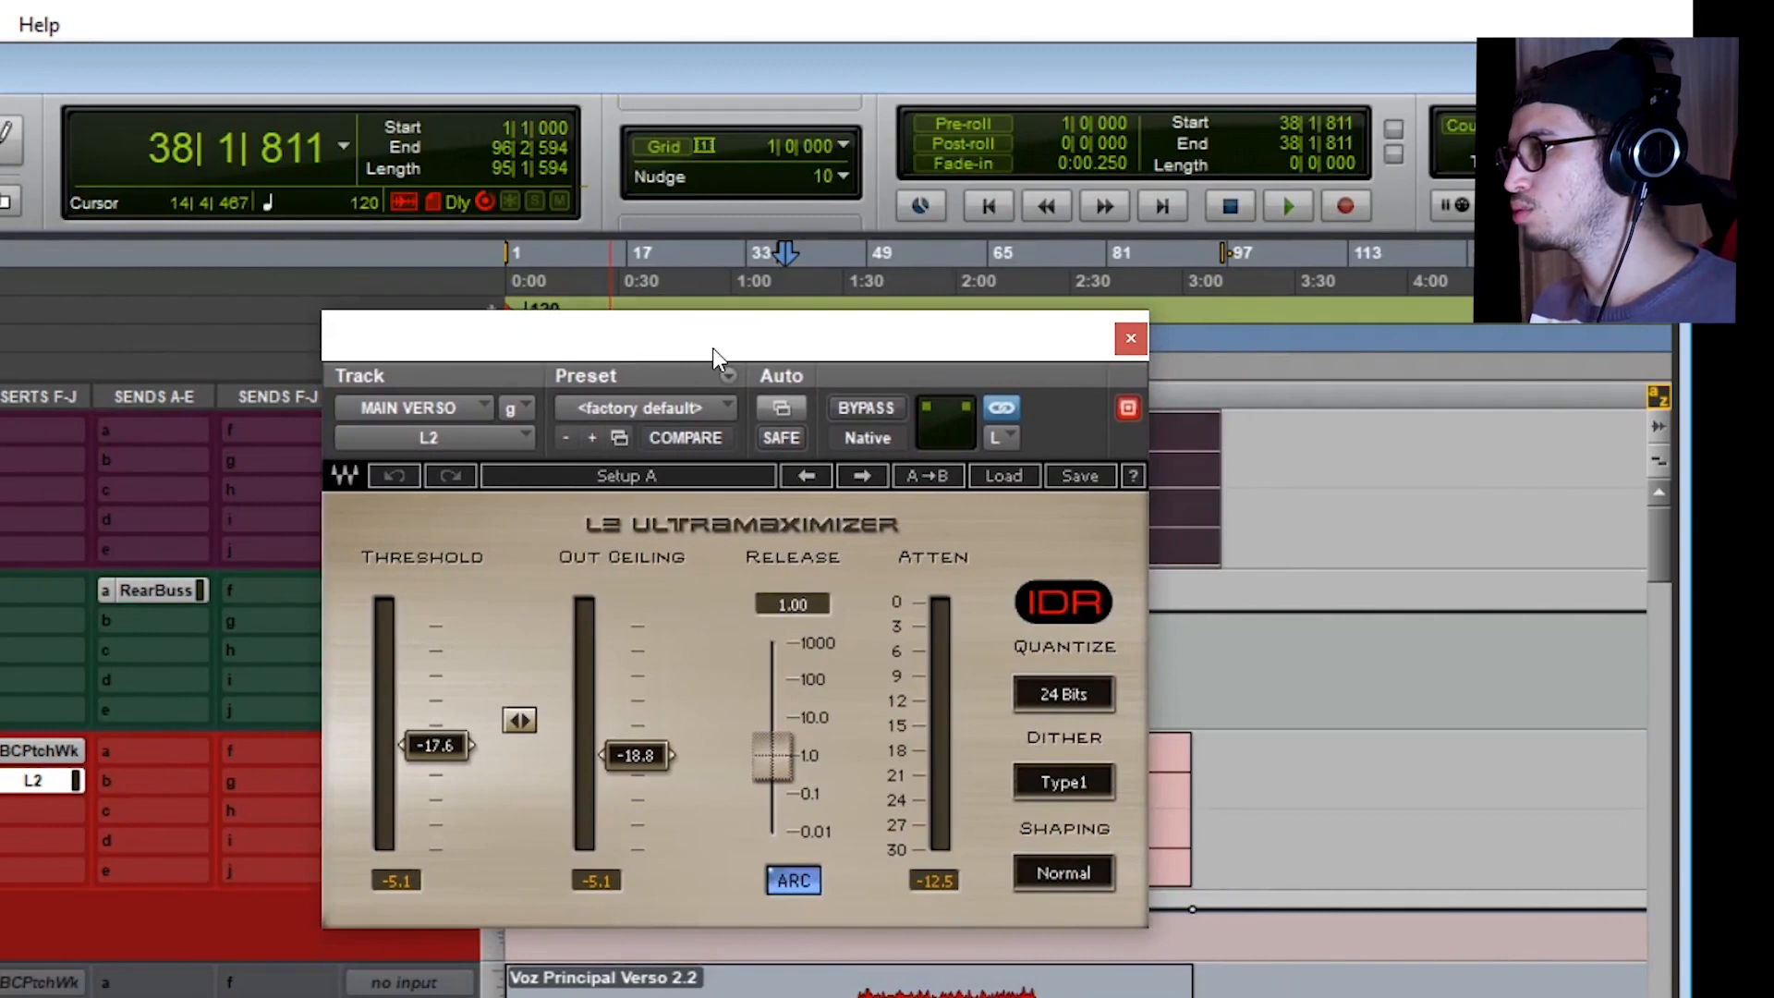
{"action": "left_click_drag", "start_coordinate": [712, 347], "coordinate": [900, 374]}
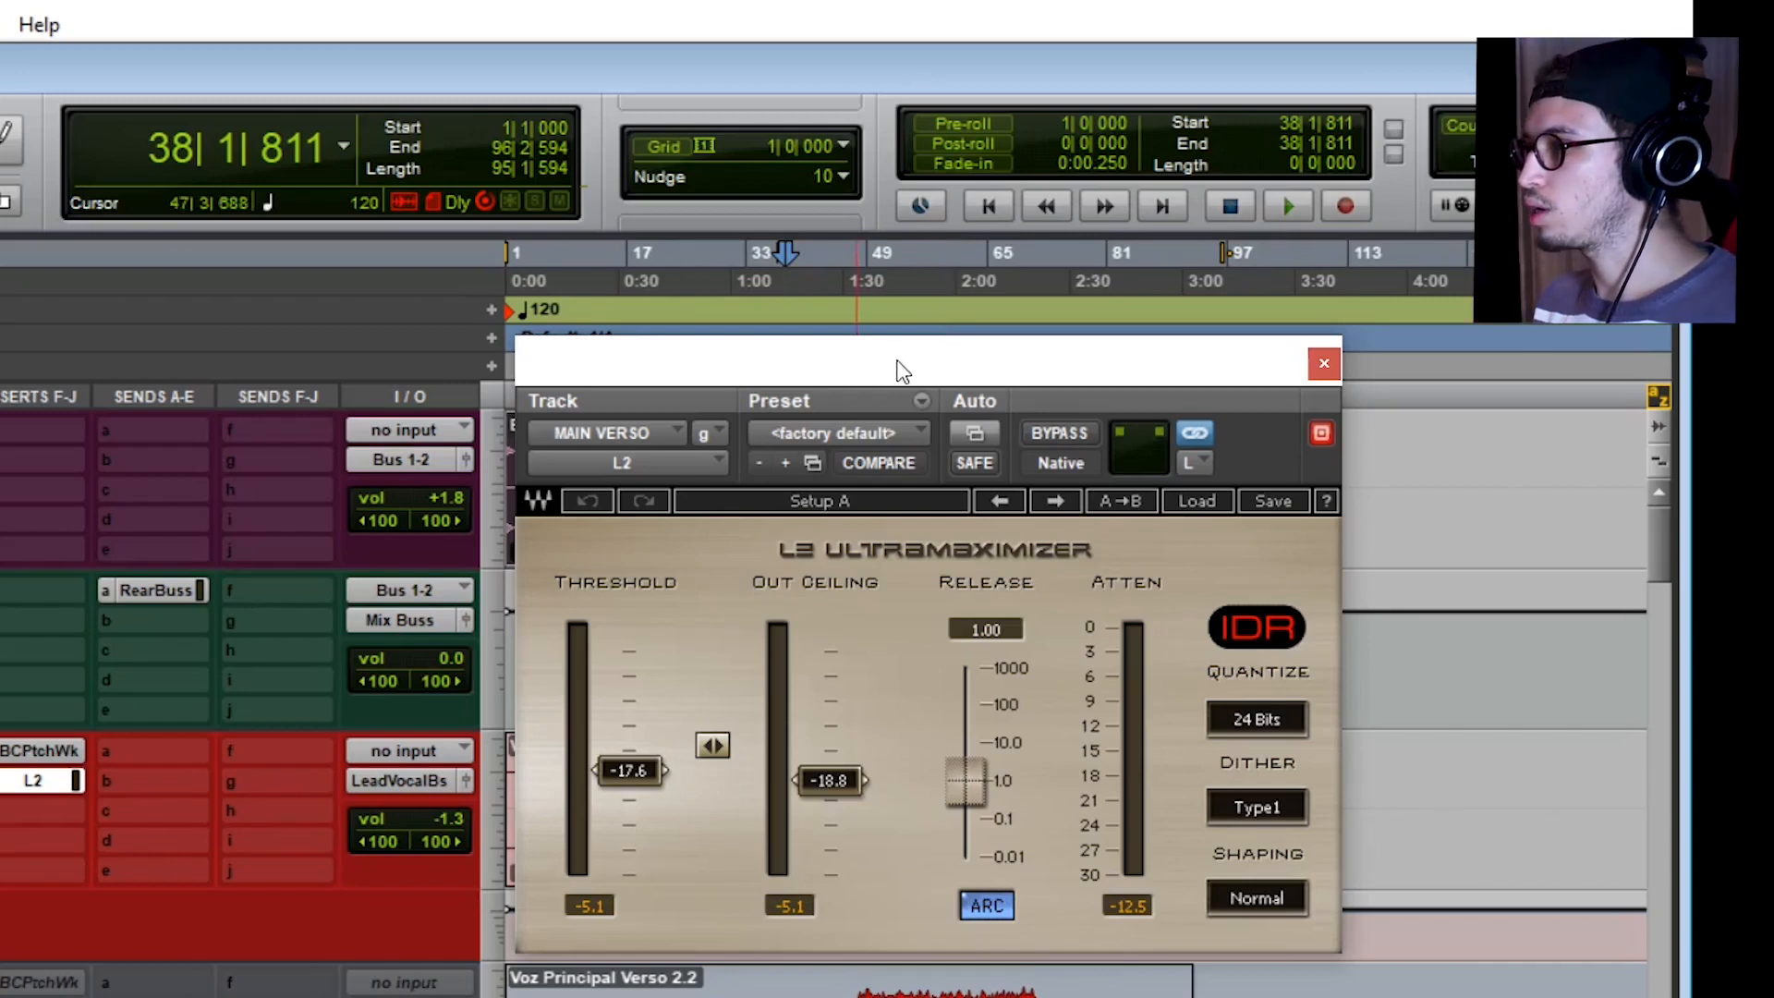
{"action": "left_click_drag", "start_coordinate": [884, 353], "coordinate": [839, 346]}
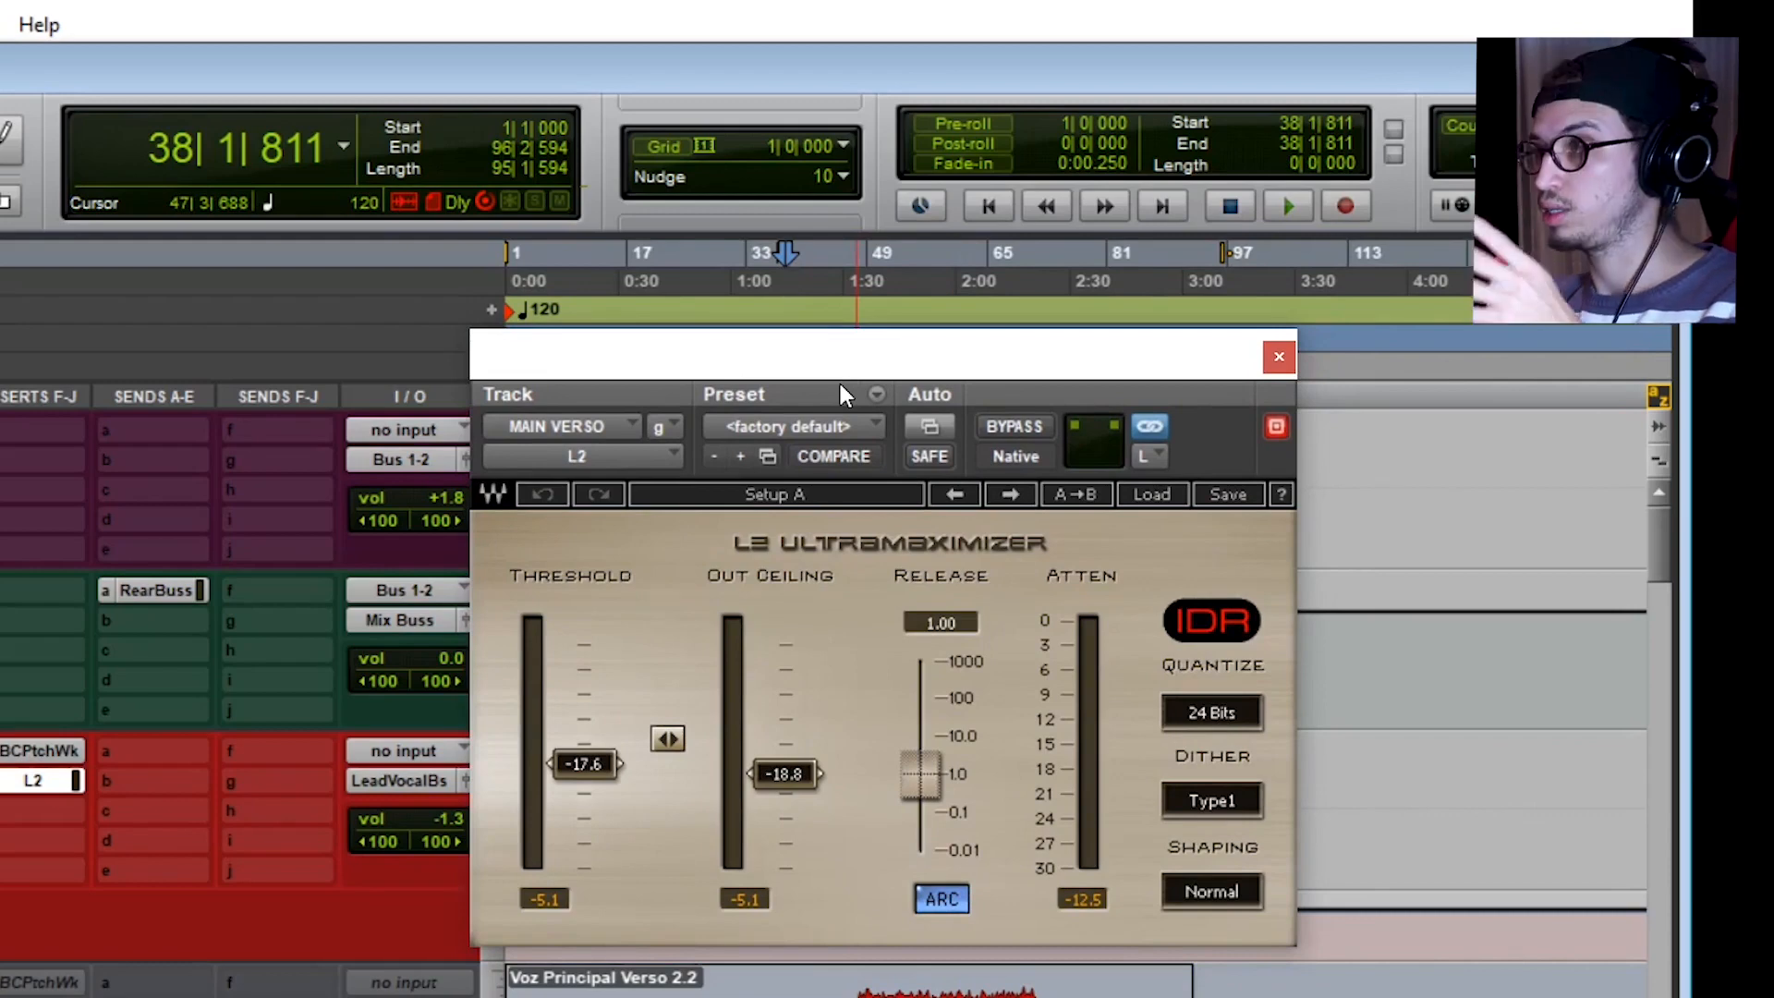
Close the L2 window, bypass the PatchWork and L2 inserts on MAIN VERSO for comparison, and set the playback start at about bar 29
{"action": "left_click", "coordinate": [19, 784]}
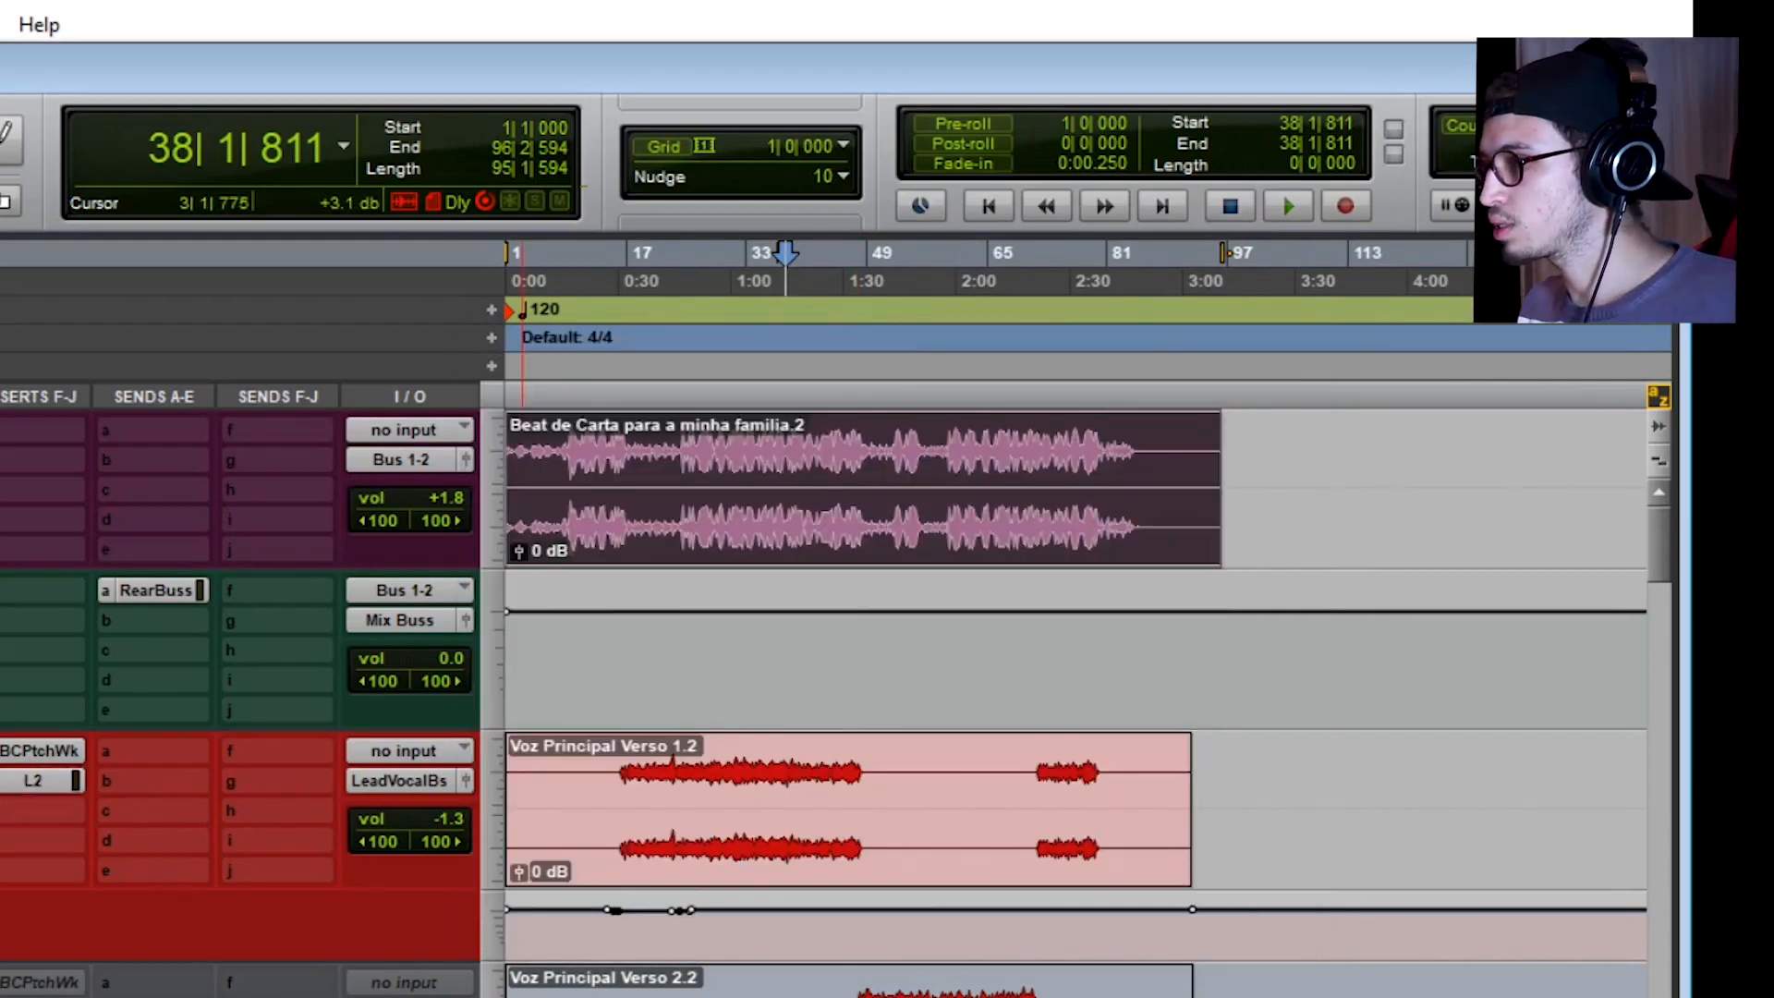
{"action": "left_click_drag", "start_coordinate": [13, 739], "coordinate": [26, 796]}
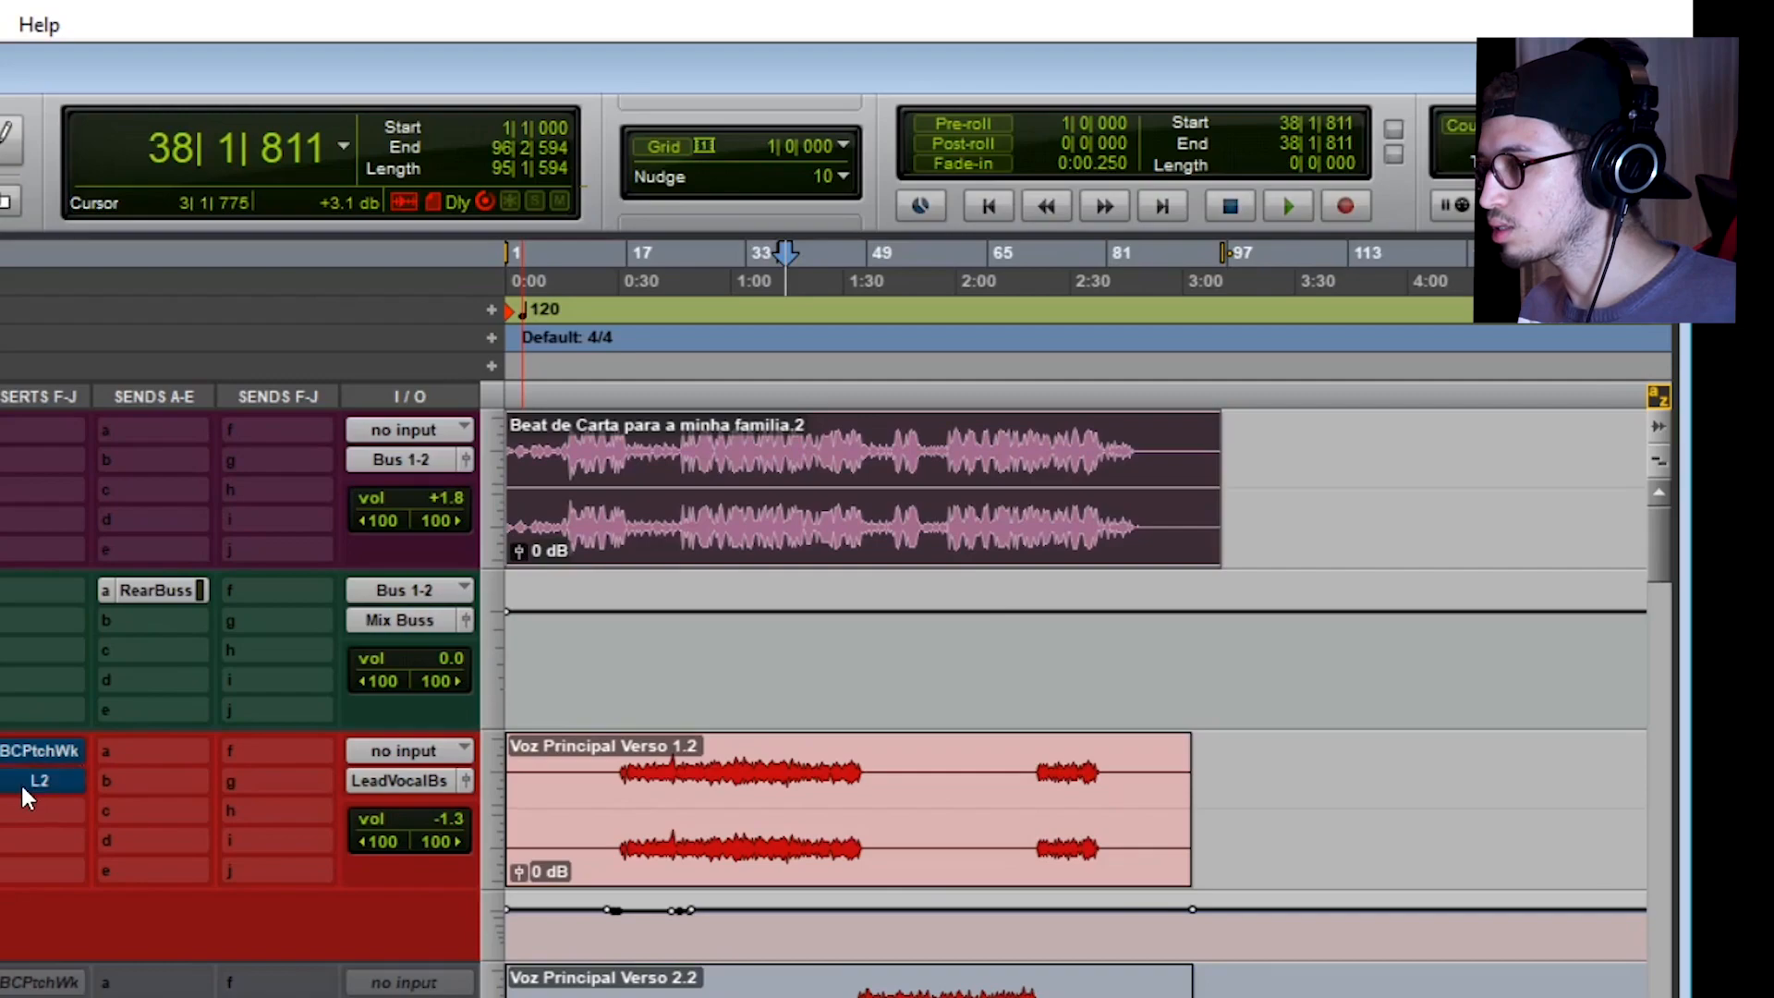
{"action": "left_click", "coordinate": [724, 260]}
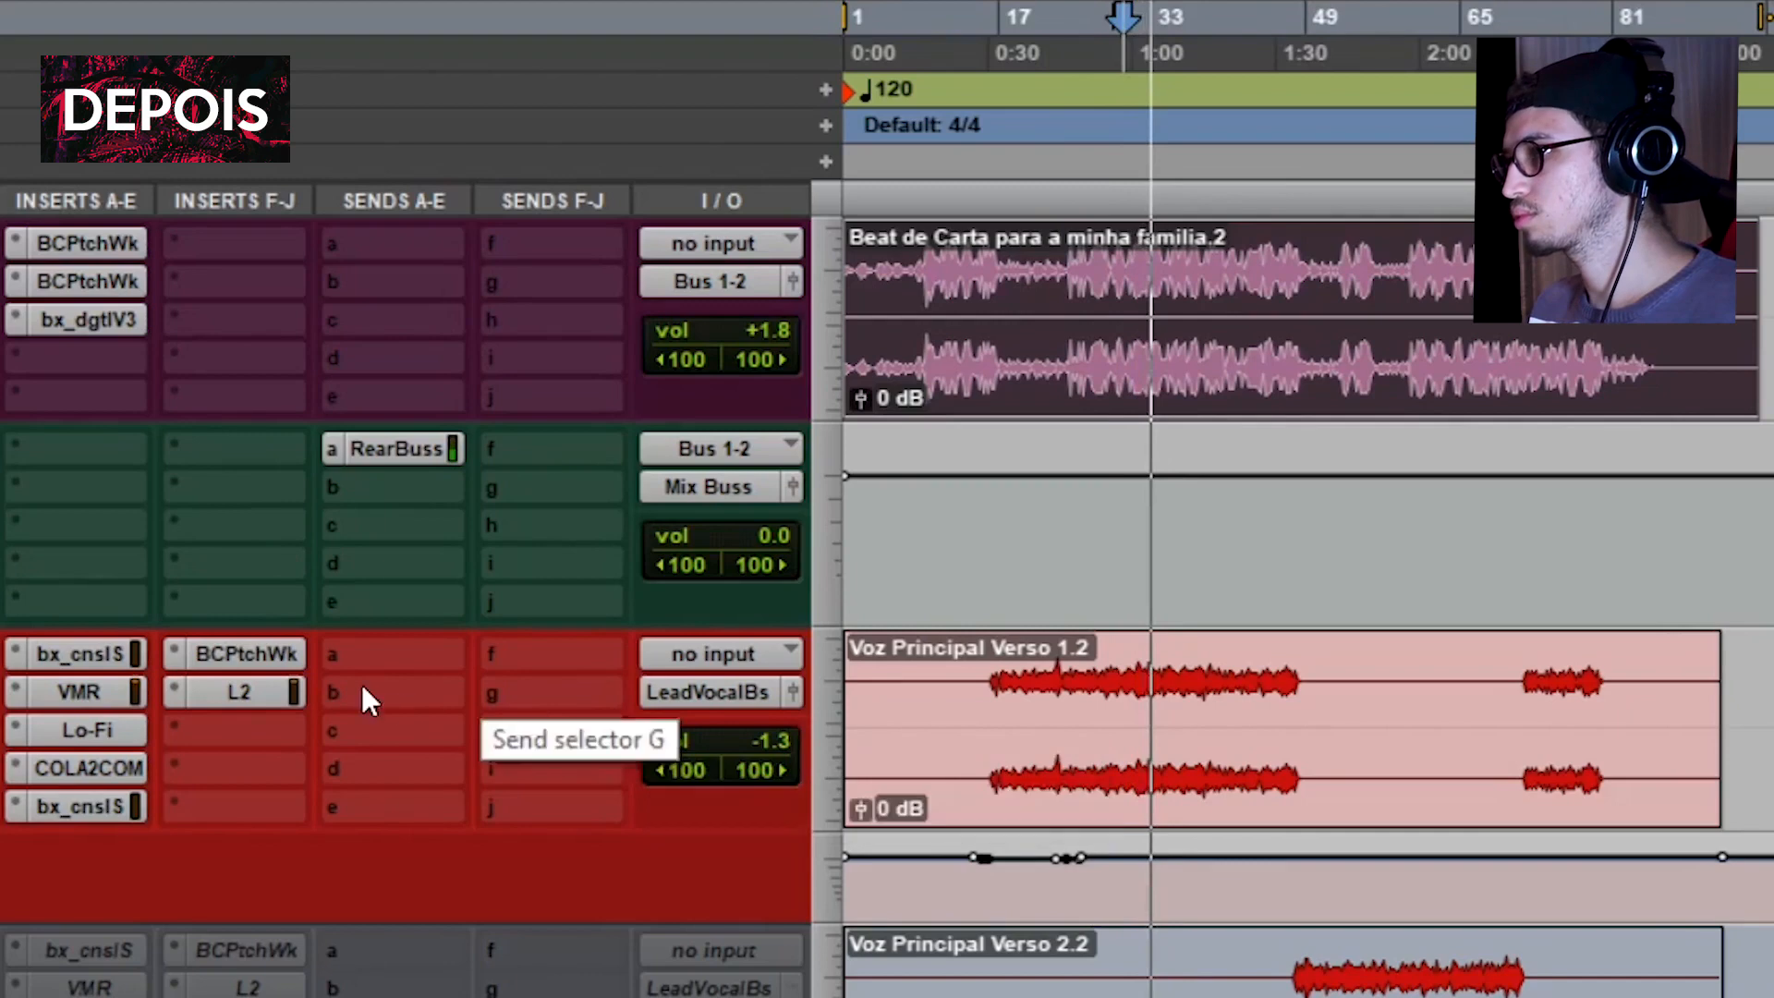
Open the L2 limiter on MAIN VERSO during playback, raise its out ceiling to -16.5 and close its window
{"action": "left_click", "coordinate": [269, 691]}
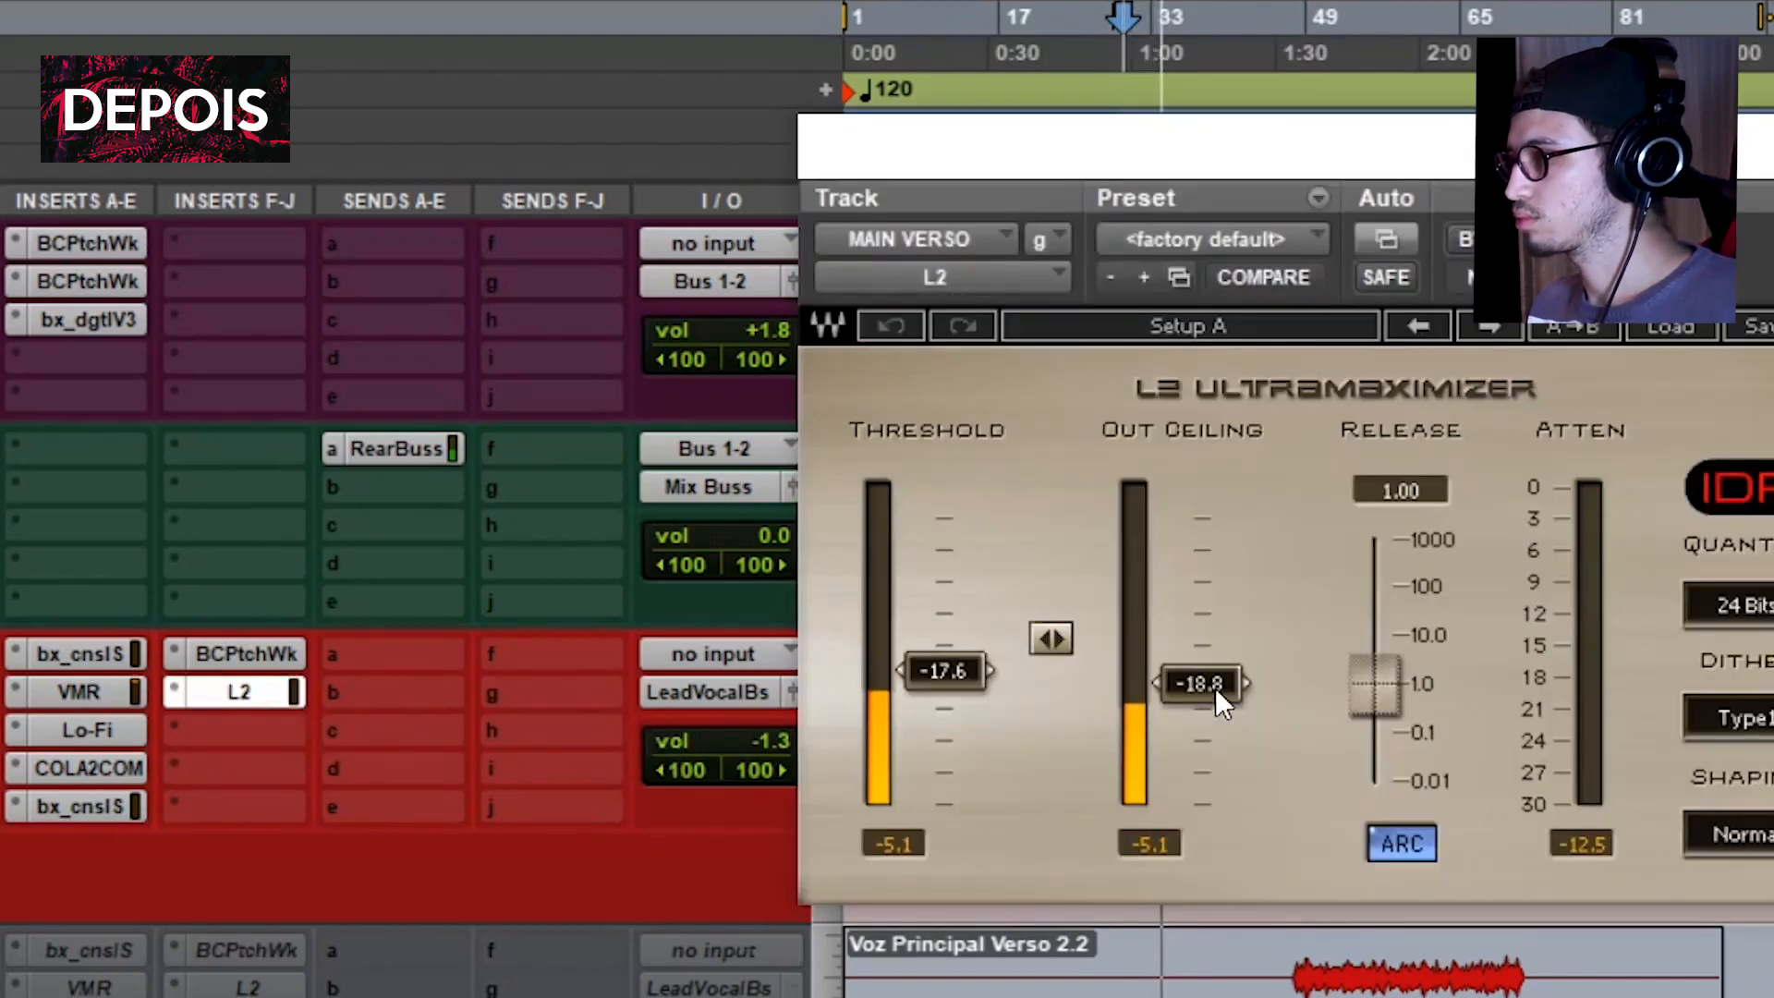
{"action": "left_click_drag", "start_coordinate": [1201, 683], "coordinate": [1201, 659]}
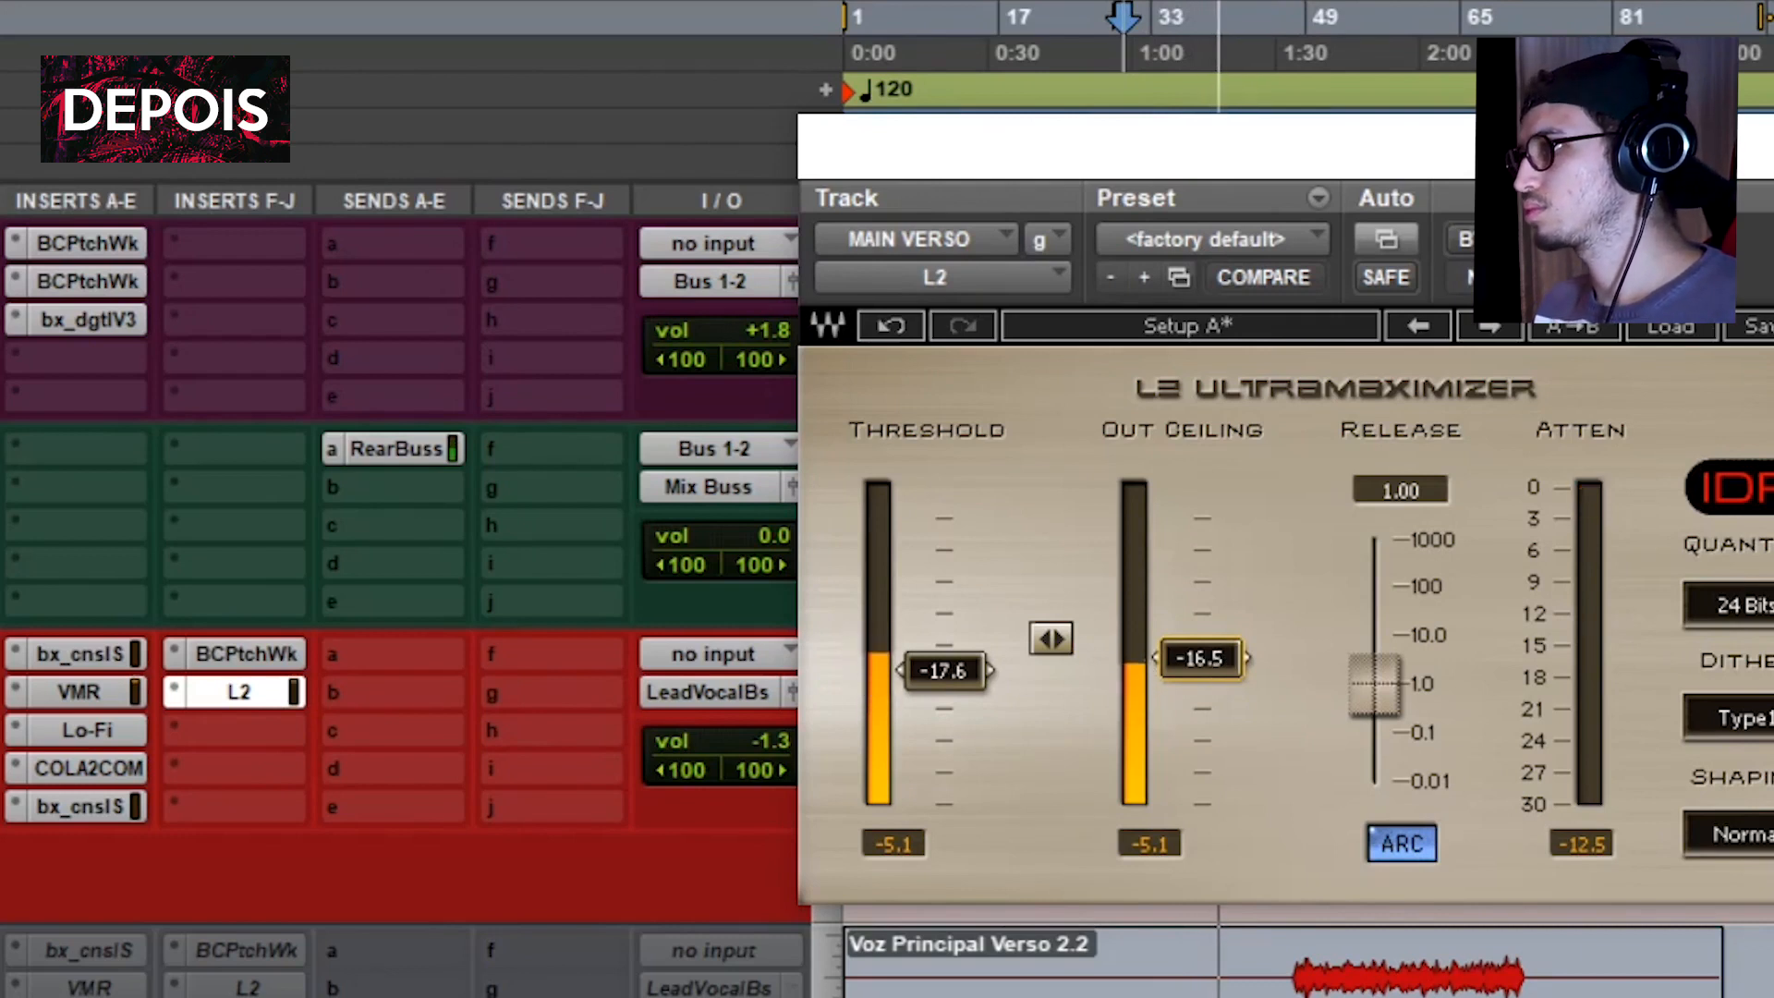
{"action": "left_click", "coordinate": [1770, 146]}
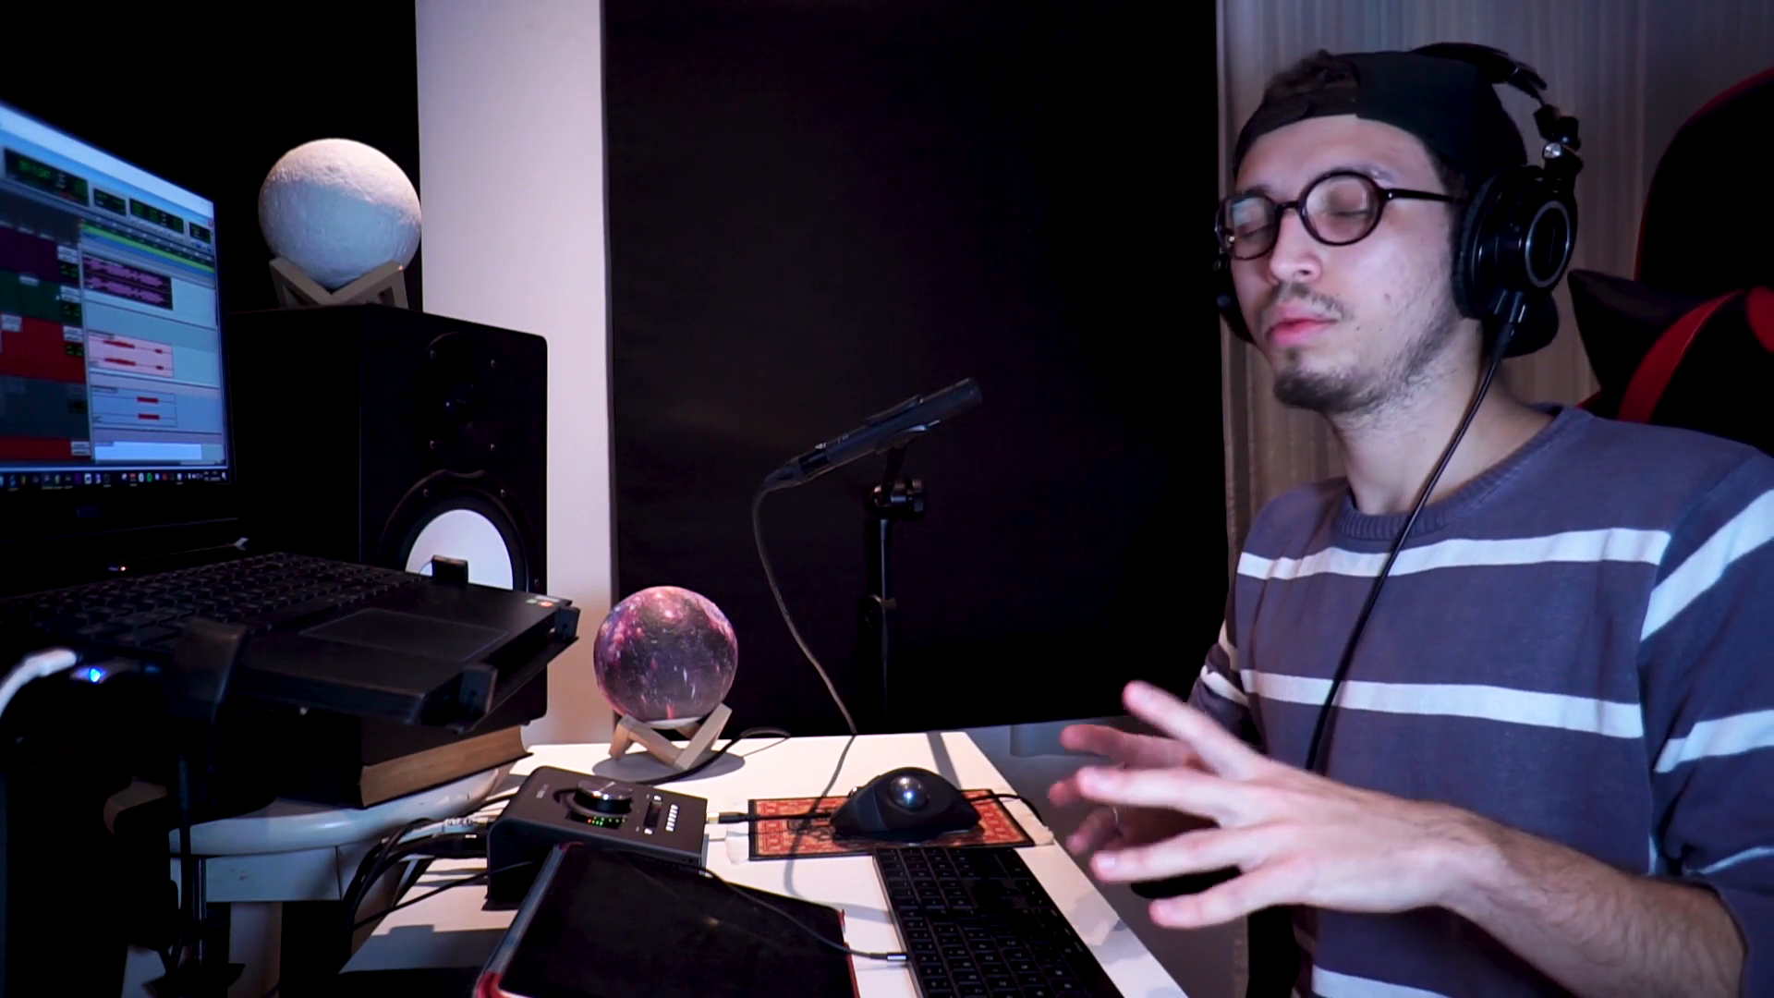